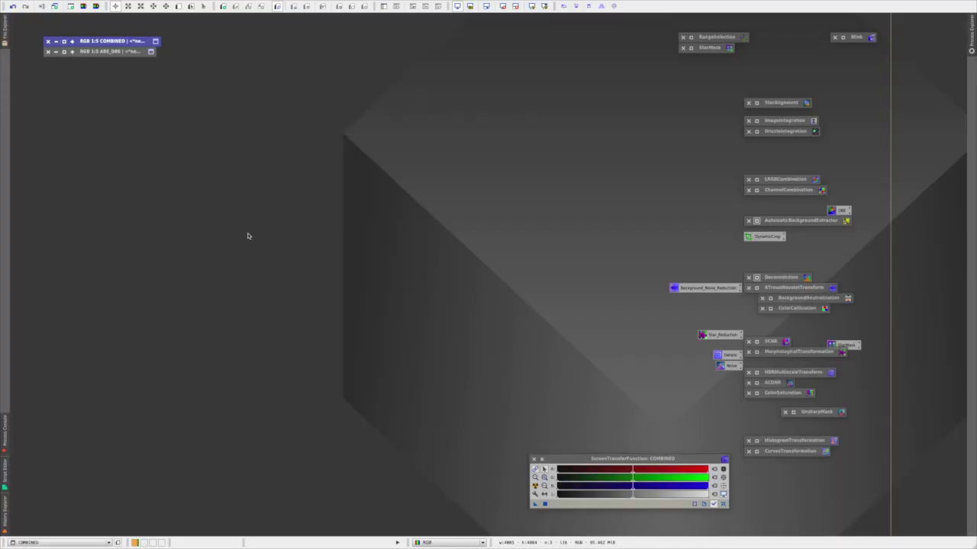
Restore the COMBINED and ABE_DBE images, place them side by side, and auto-stretch COMBINED for comparison.
left_click(64, 42)
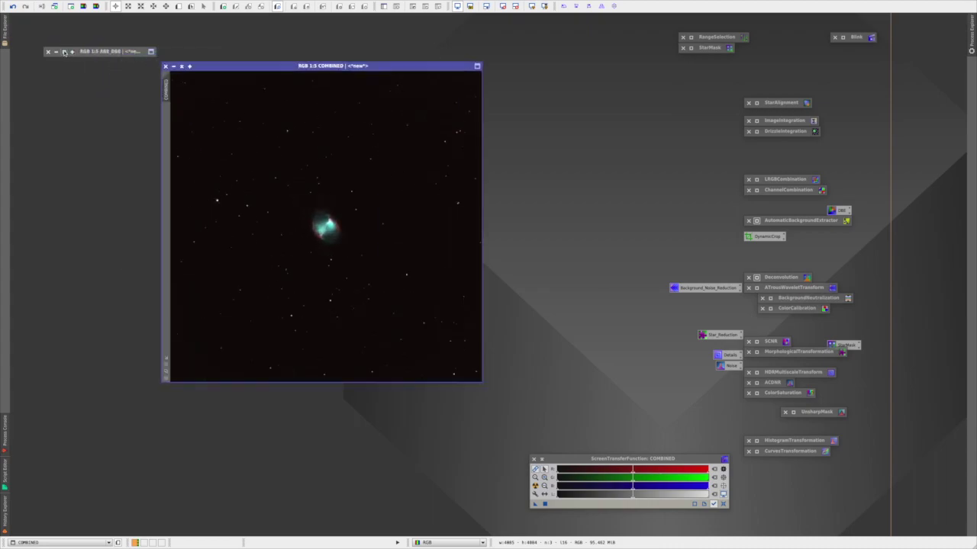
left_click(65, 52)
left_click_drag(258, 65, 128, 28)
key("ctrl+a")
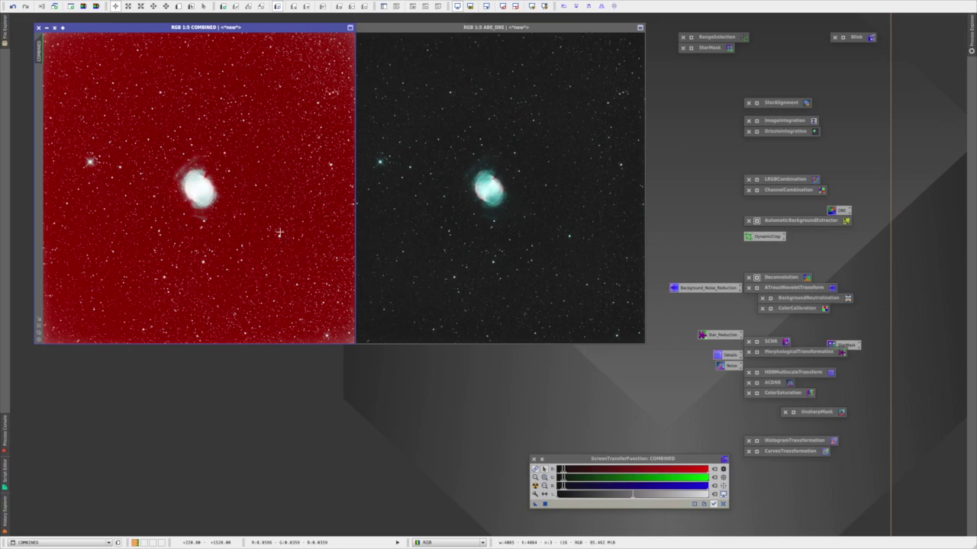
left_click(557, 225)
left_click_drag(516, 29, 548, 27)
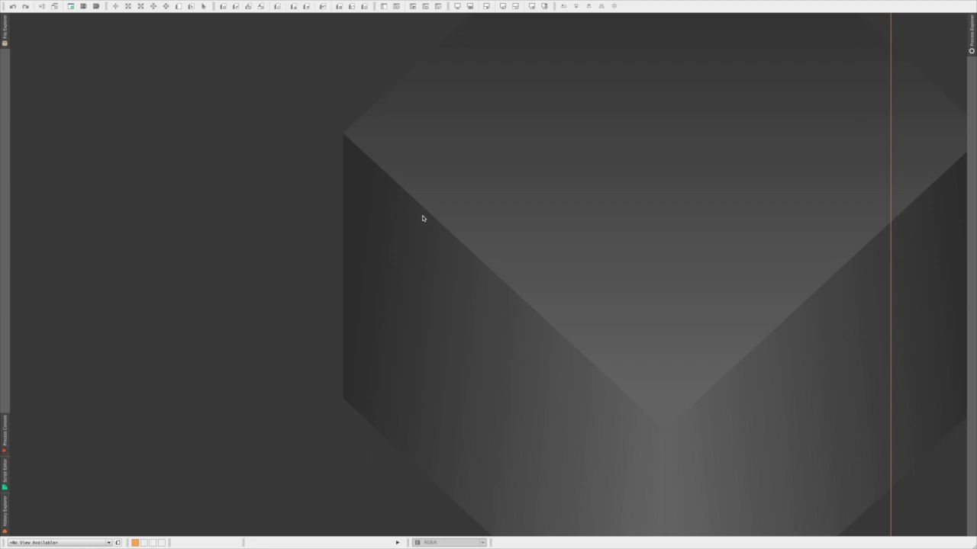
Open the COMBINED.tif image, move its window toward the middle of the workspace, and inspect the nebula up close.
double_click(421, 233)
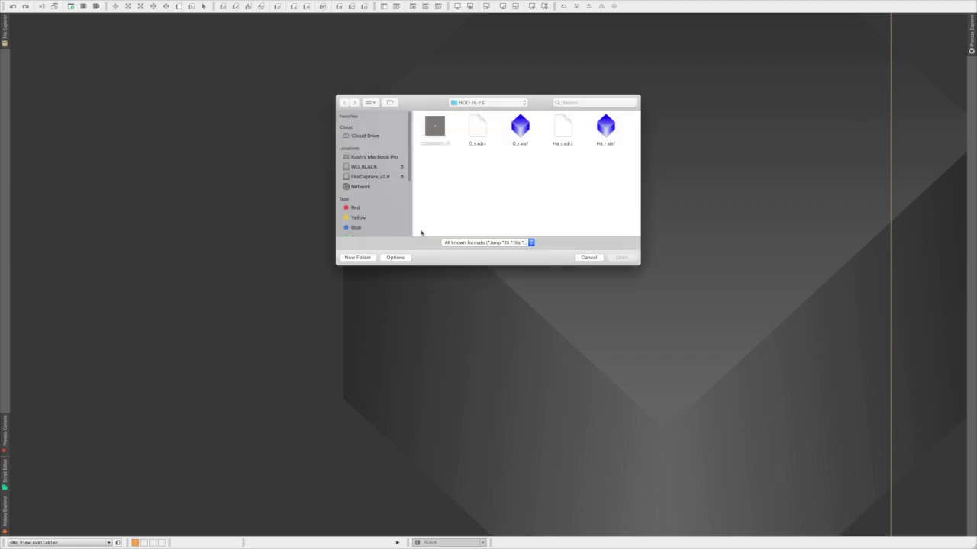
left_click(431, 138)
key("Return")
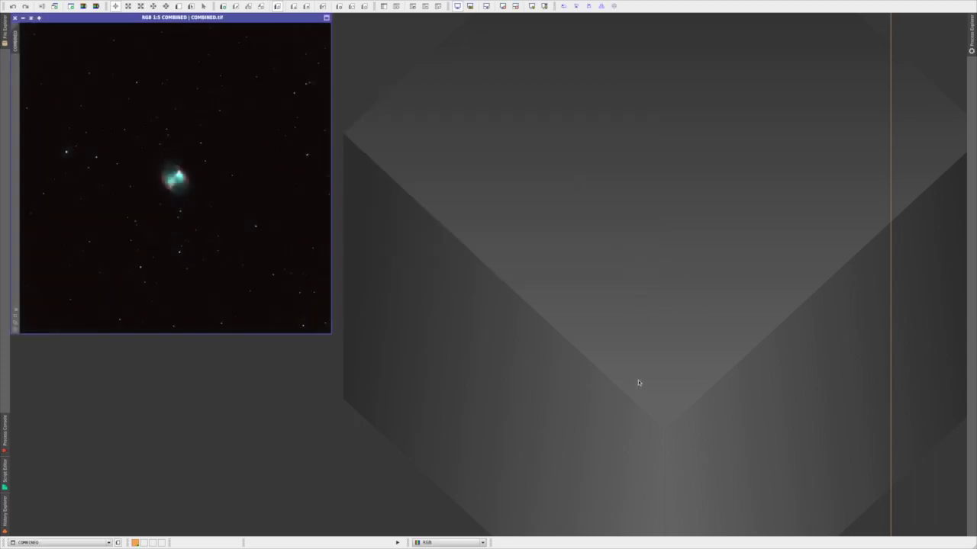
left_click_drag(284, 19, 573, 96)
scroll(481, 279, "up", 2)
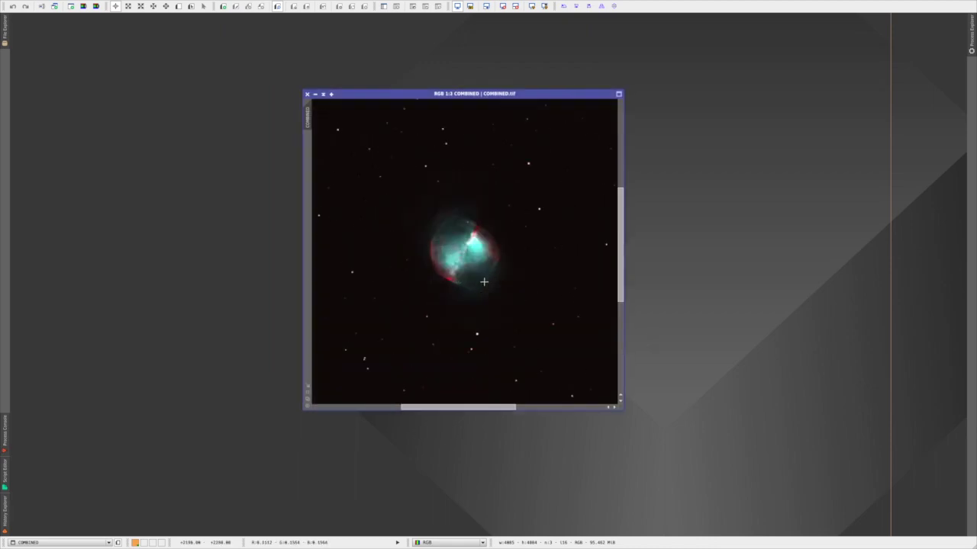
scroll(484, 282, "up", 2)
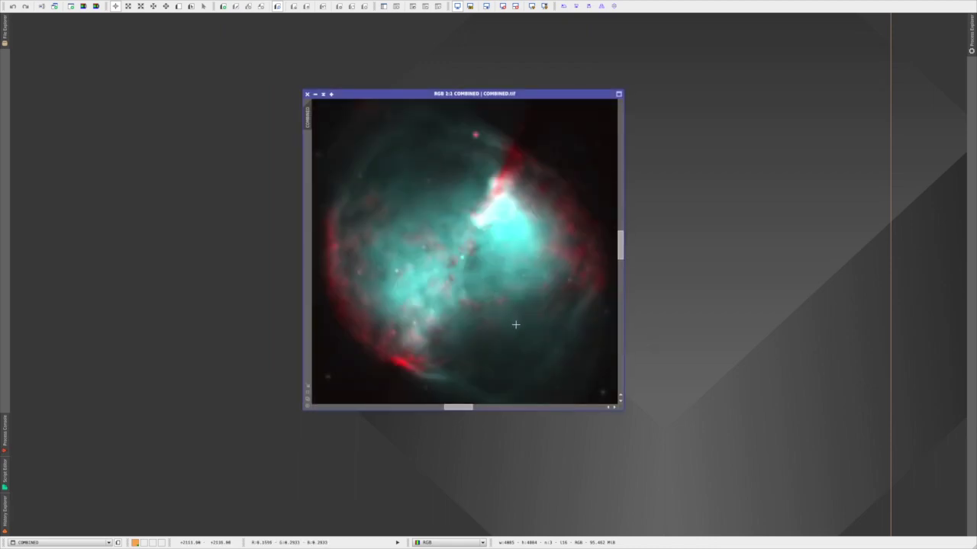
scroll(515, 324, "down", 3)
scroll(515, 324, "down", 1)
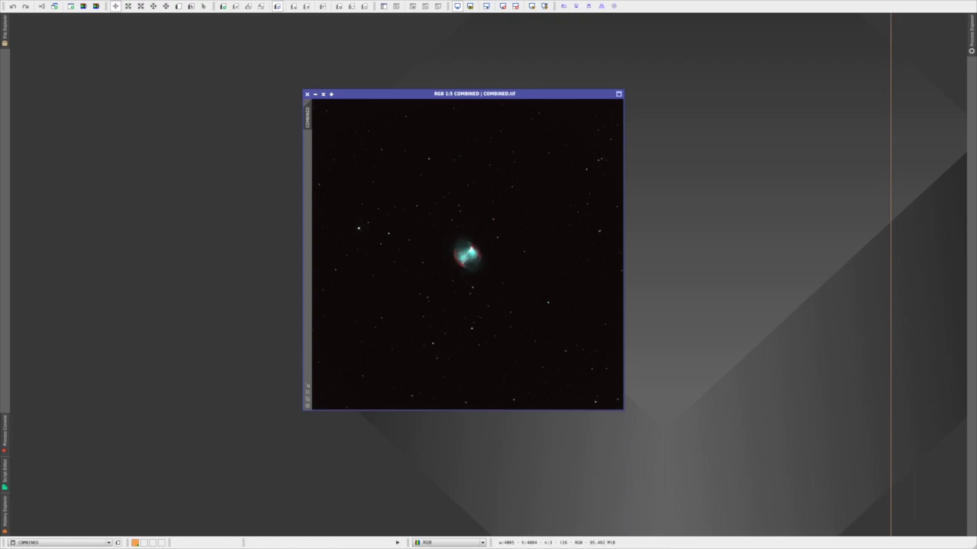
left_click(183, 4)
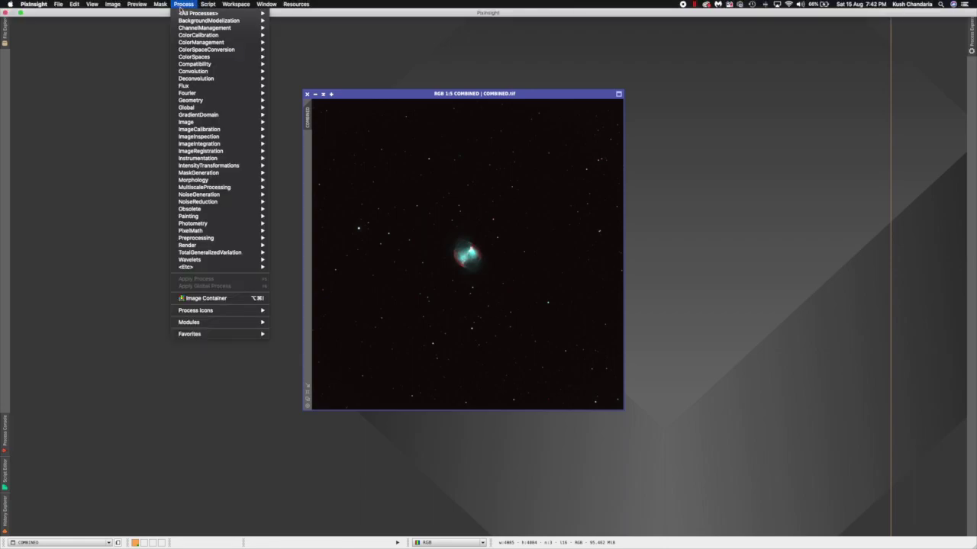
mouse_move(181, 12)
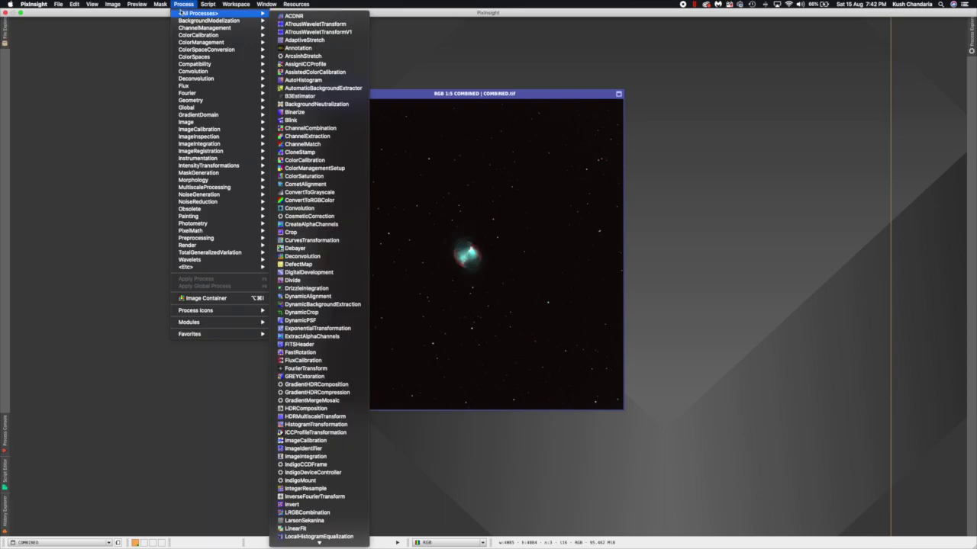
left_click(157, 65)
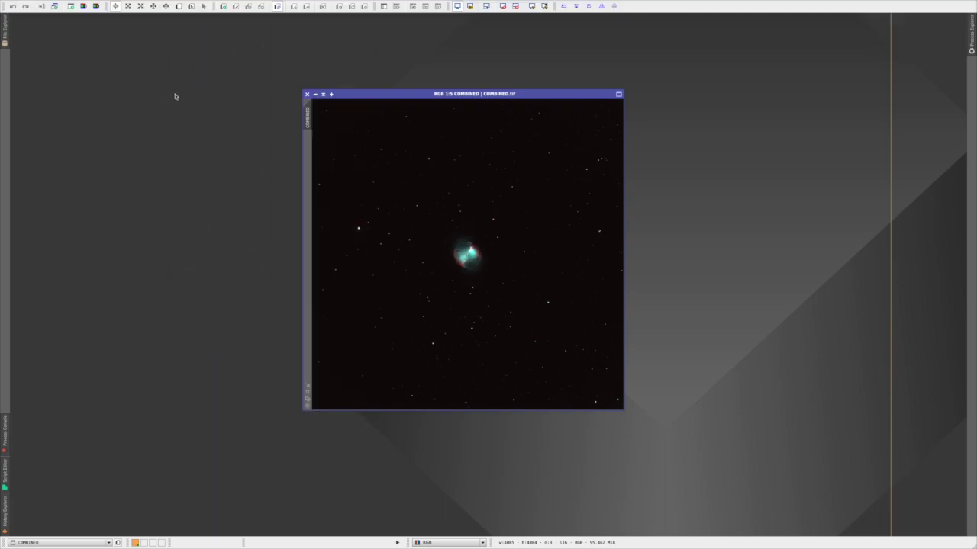
Preview COMBINED with an auto-stretch from the ScreenTransferFunction process, and reset its display to the unstretched state.
left_click(183, 4)
mouse_move(197, 13)
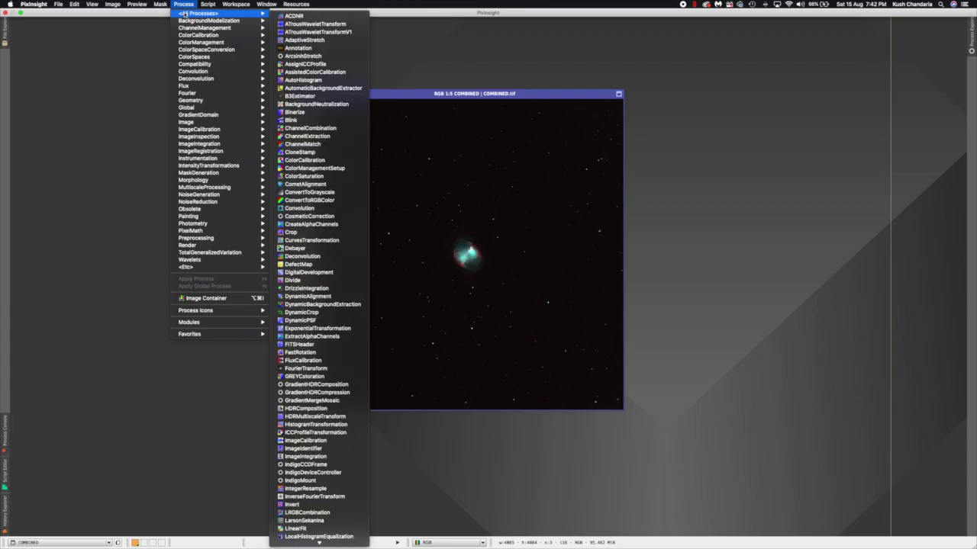
mouse_move(298, 545)
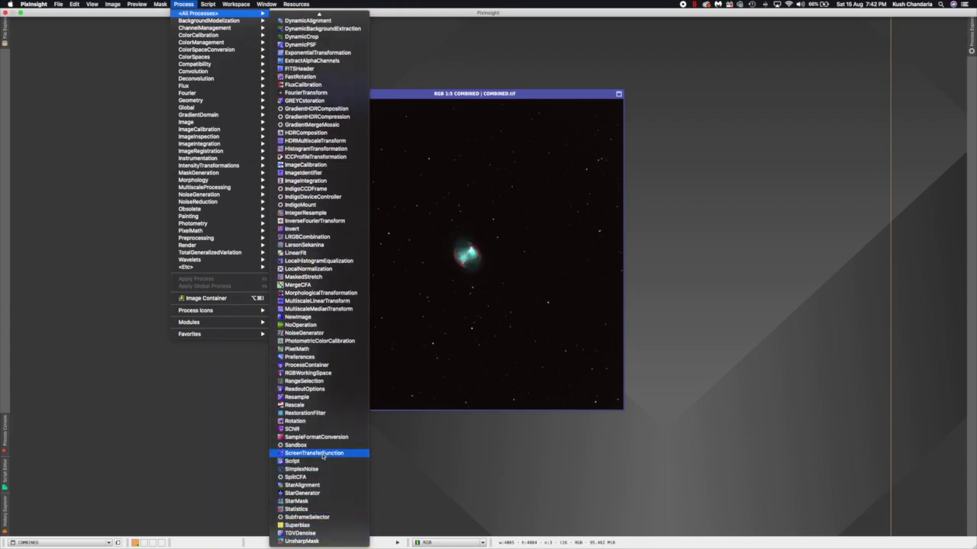
left_click(322, 454)
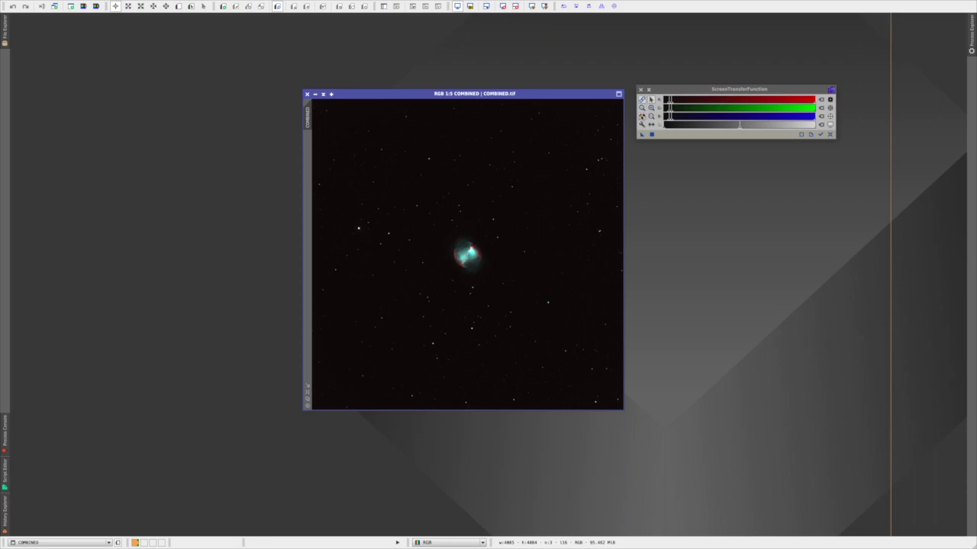
left_click(642, 116)
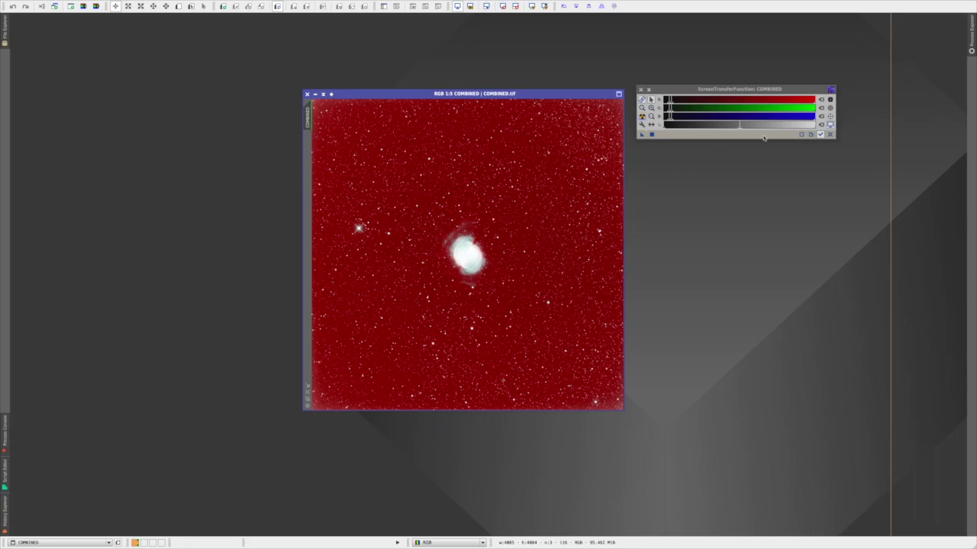
left_click(831, 135)
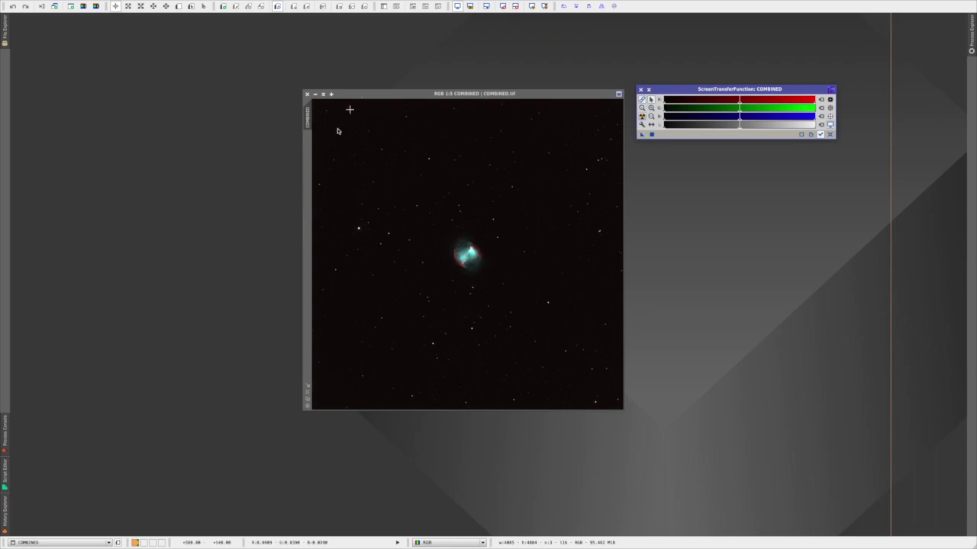
Open the AutomaticBackgroundExtractor process with its Sample Generation and Rejection and Target Image Correction settings expanded.
mouse_move(251, 3)
left_click(177, 4)
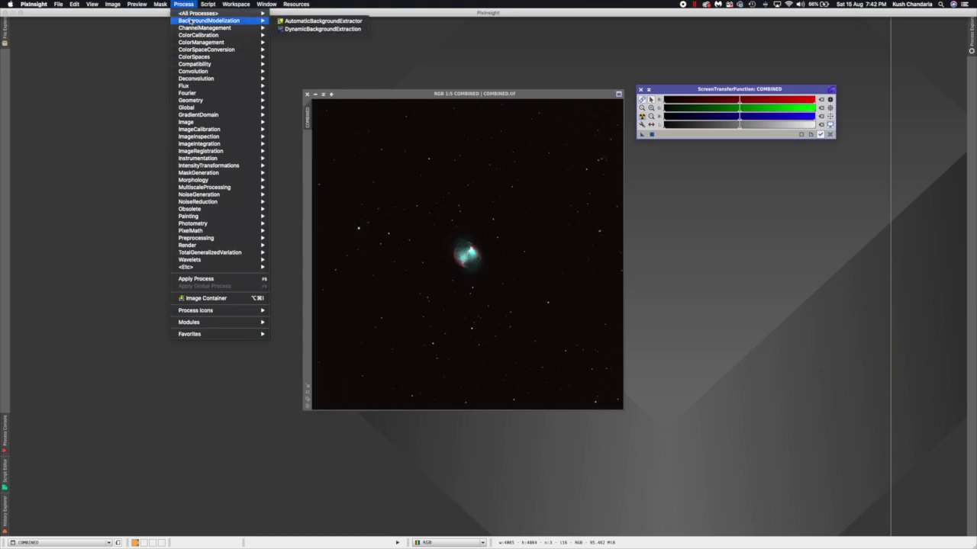
left_click(305, 22)
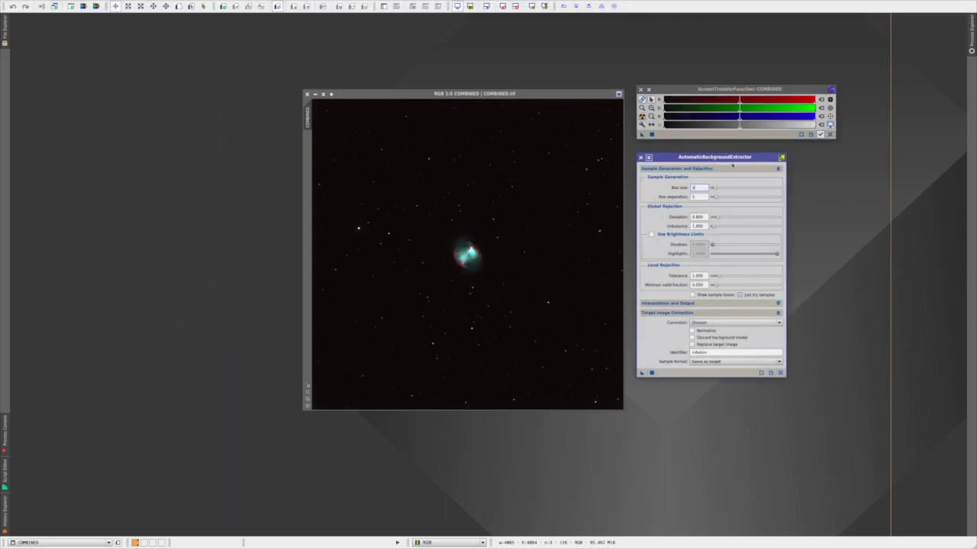
left_click(777, 168)
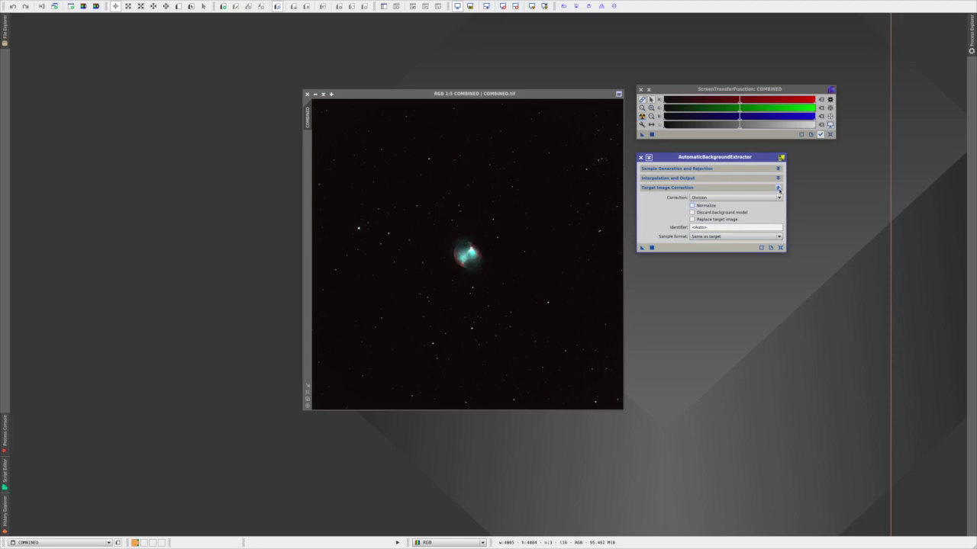
left_click(778, 188)
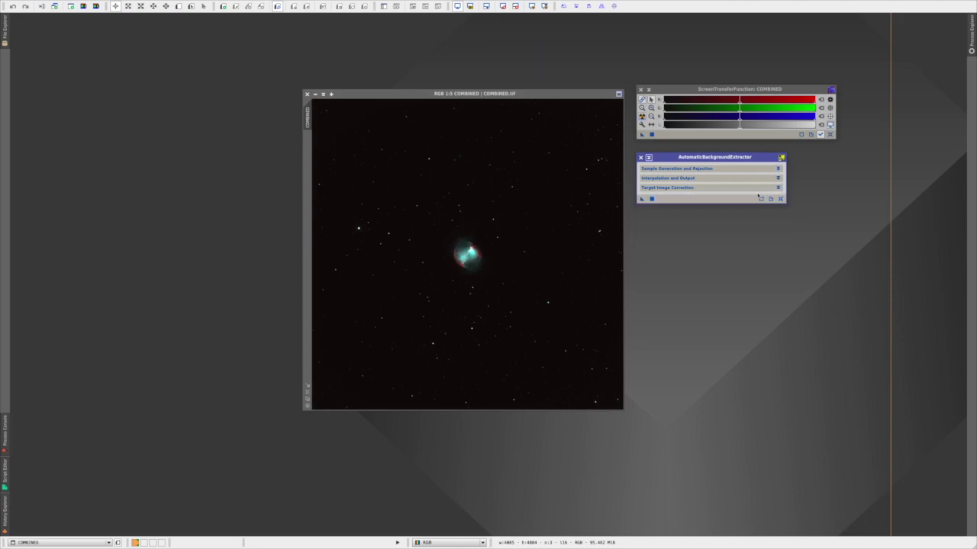
left_click(779, 168)
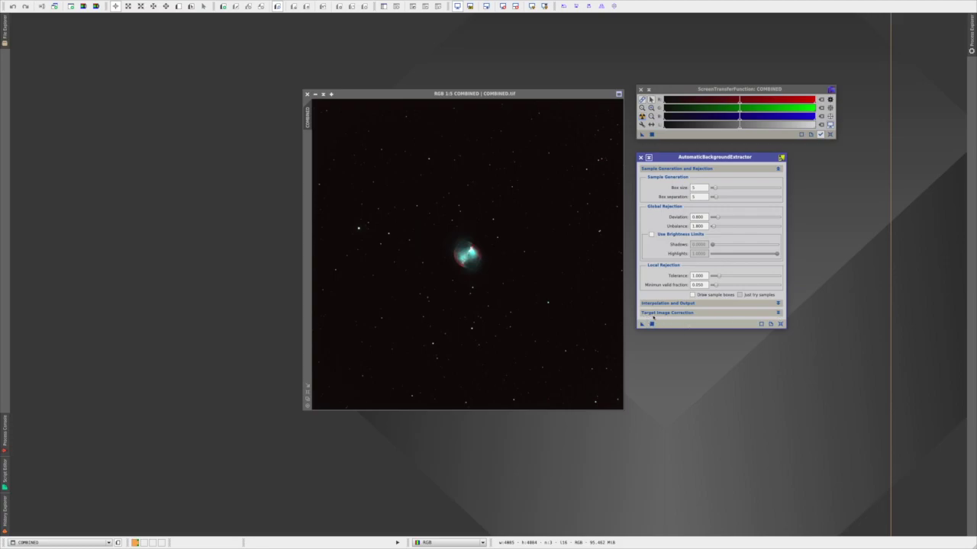
left_click(776, 313)
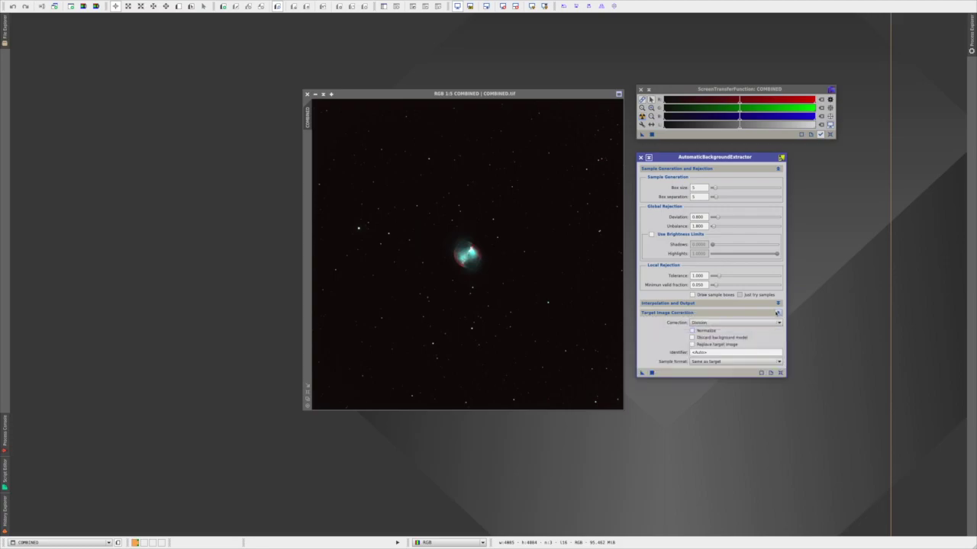
Set the background extractor's target image correction to Division and apply the process to the COMBINED image.
left_click(736, 323)
left_click(739, 331)
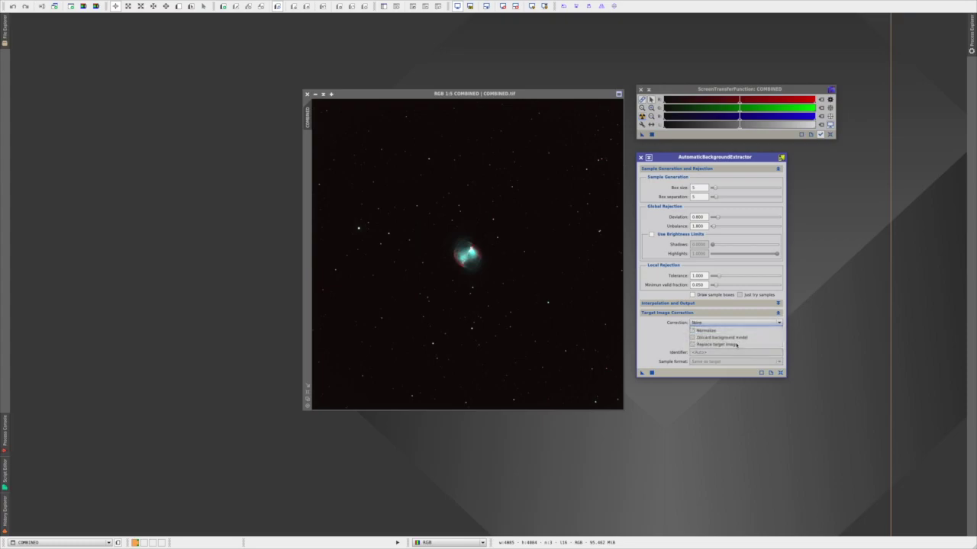
left_click(696, 323)
left_click(710, 345)
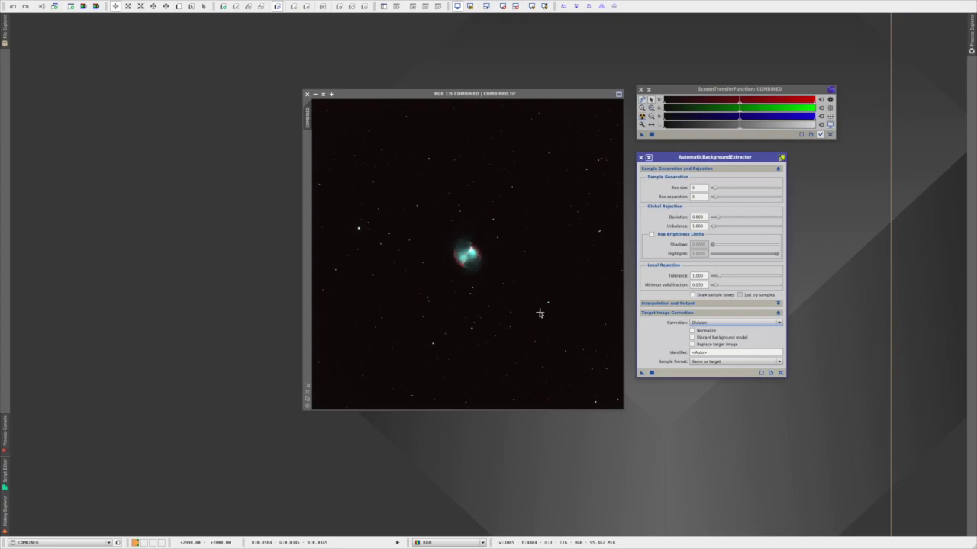
left_click(505, 269)
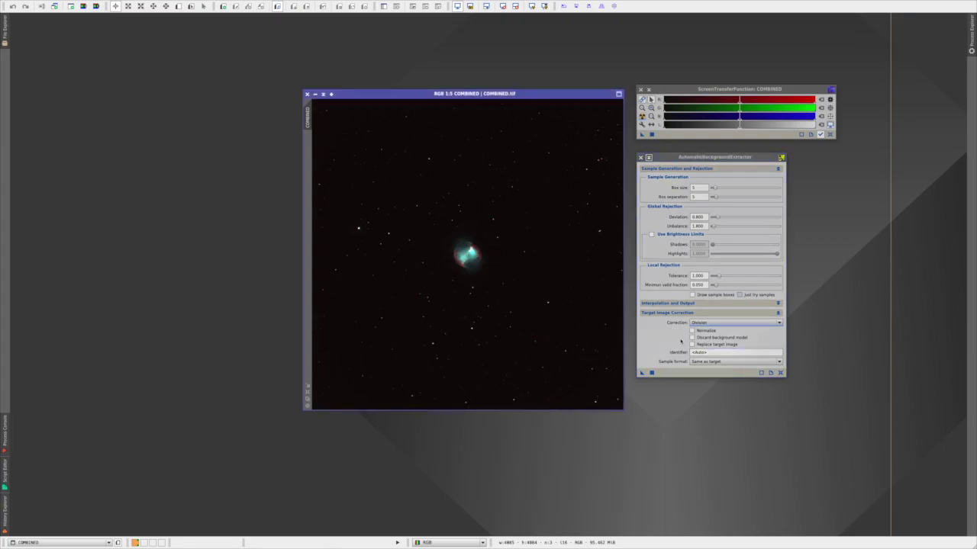
left_click(651, 372)
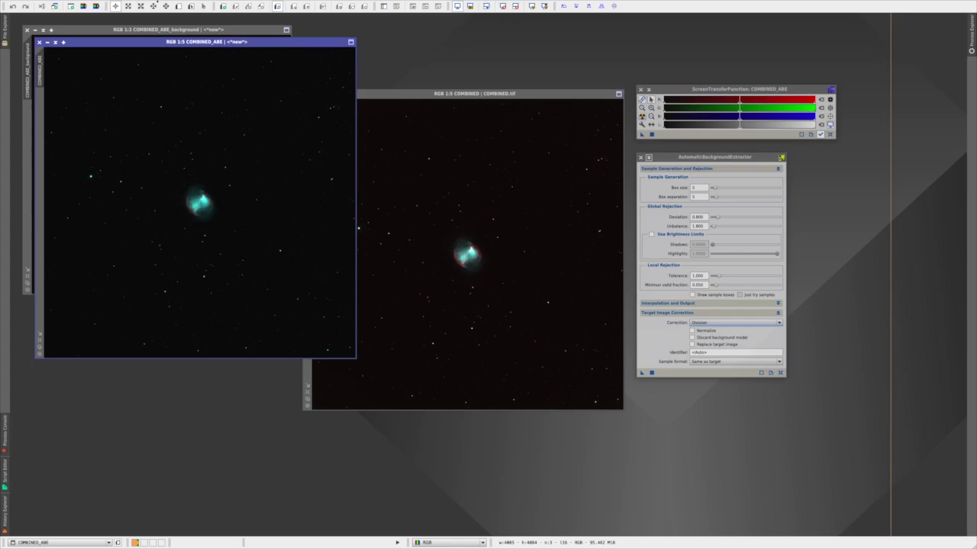
Move the COMBINED_ABE image off the extracted background model and auto-stretch the COMBINED_ABE_background display.
left_click_drag(259, 46, 476, 97)
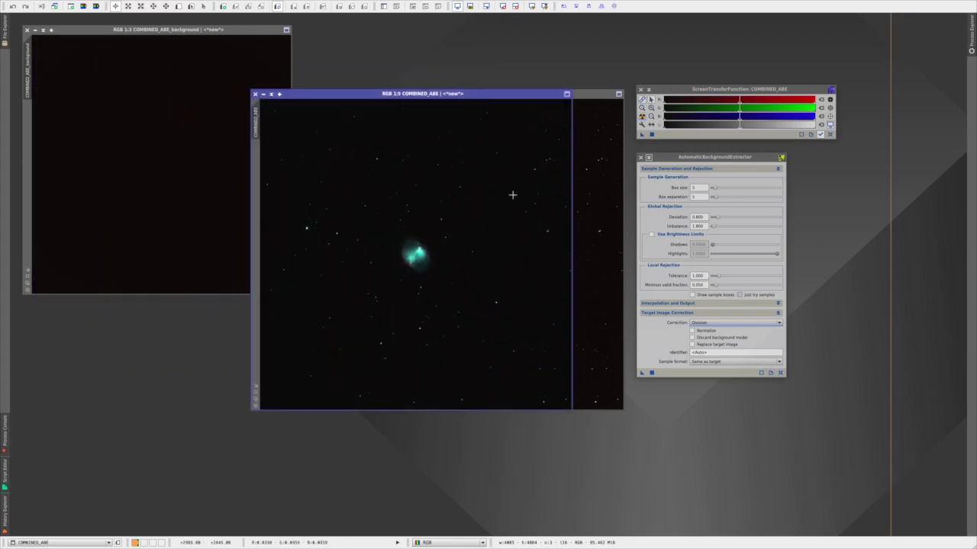
left_click(150, 149)
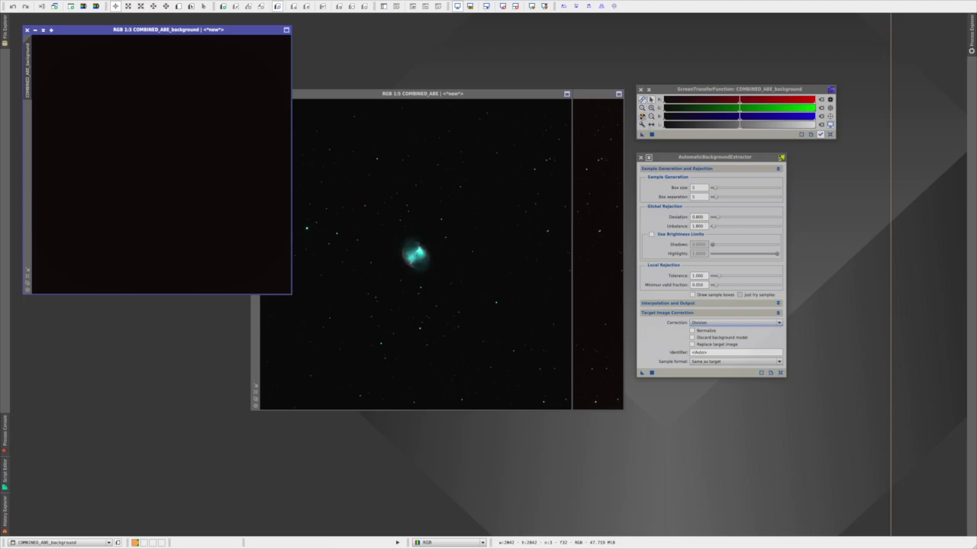
key("ctrl+a")
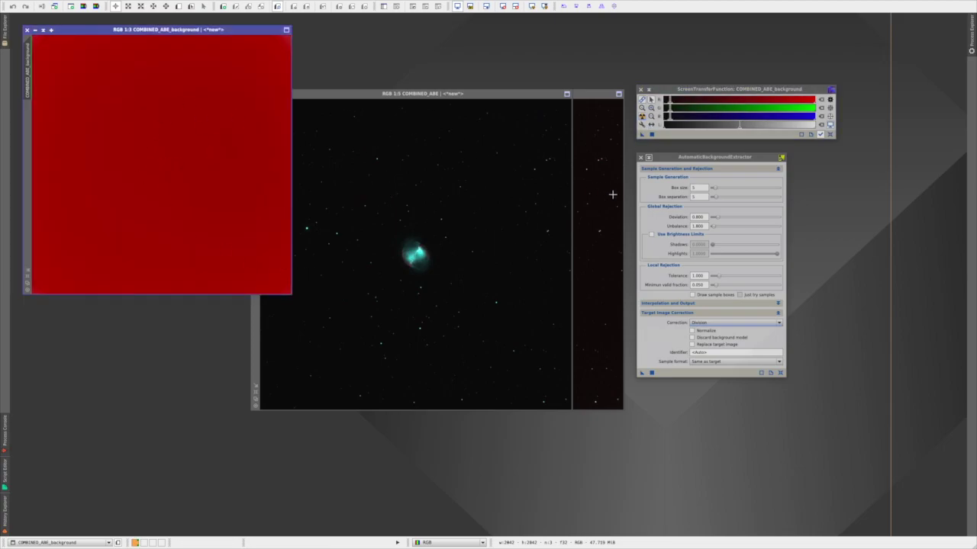
Auto-stretch the original COMBINED image to compare it with the background model, and reset its stretch.
left_click(624, 220)
left_click(641, 117)
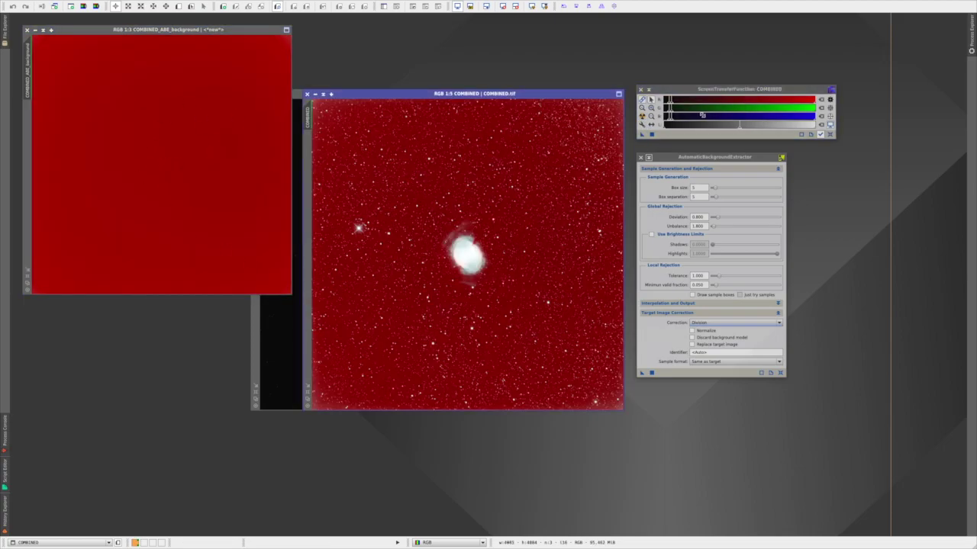
left_click(830, 133)
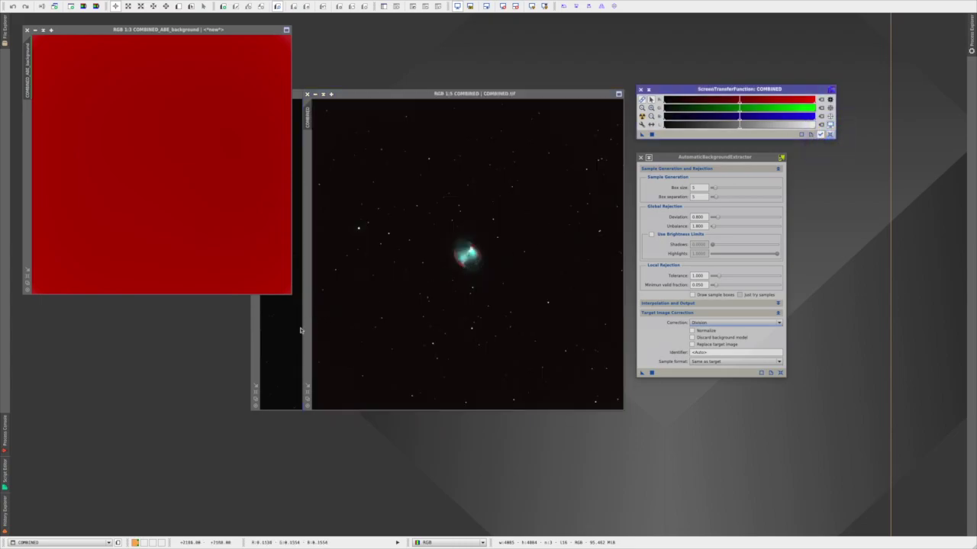
Bring the COMBINED_ABE image in front of the original and auto-stretch its display to check the corrected background.
left_click_drag(378, 96, 343, 124)
left_click(569, 128)
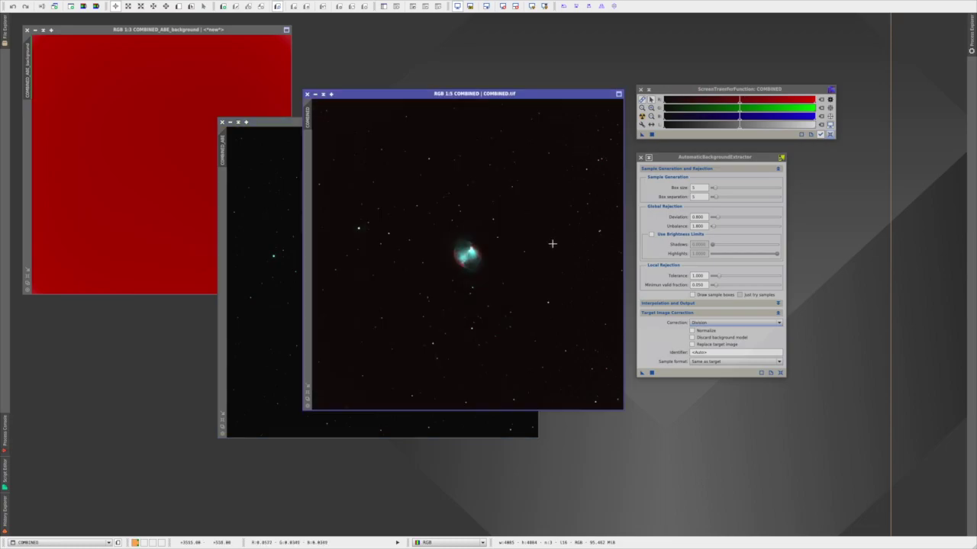
left_click(97, 82)
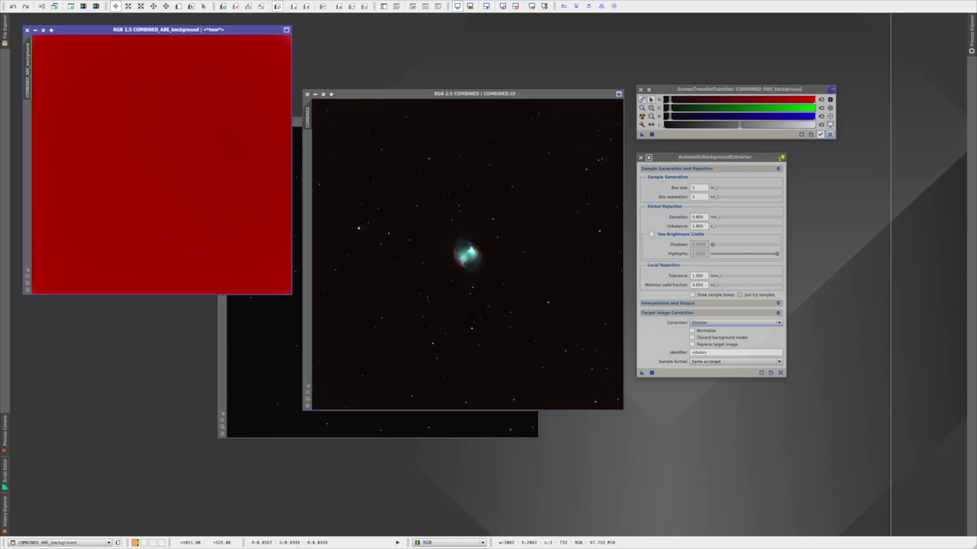
left_click(247, 352)
left_click_drag(362, 123, 366, 57)
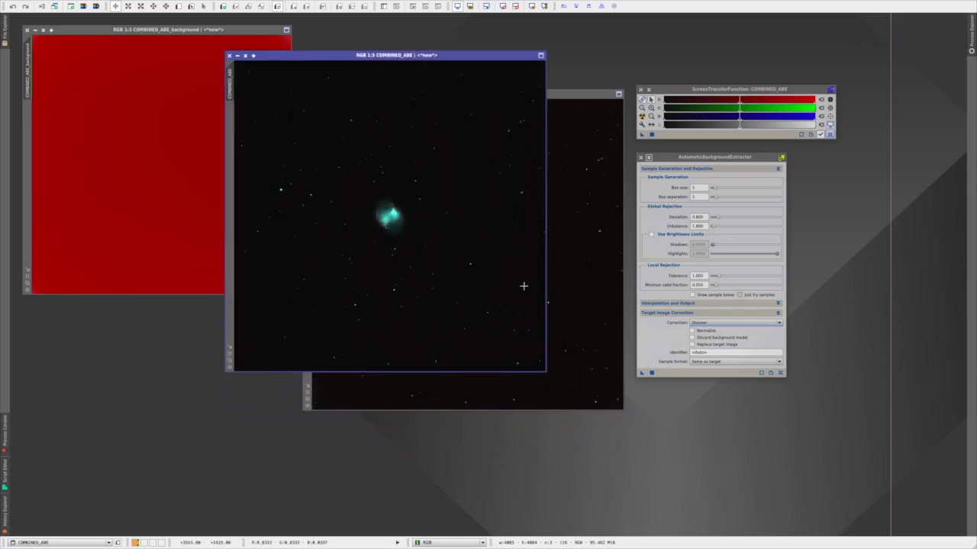
left_click(642, 117)
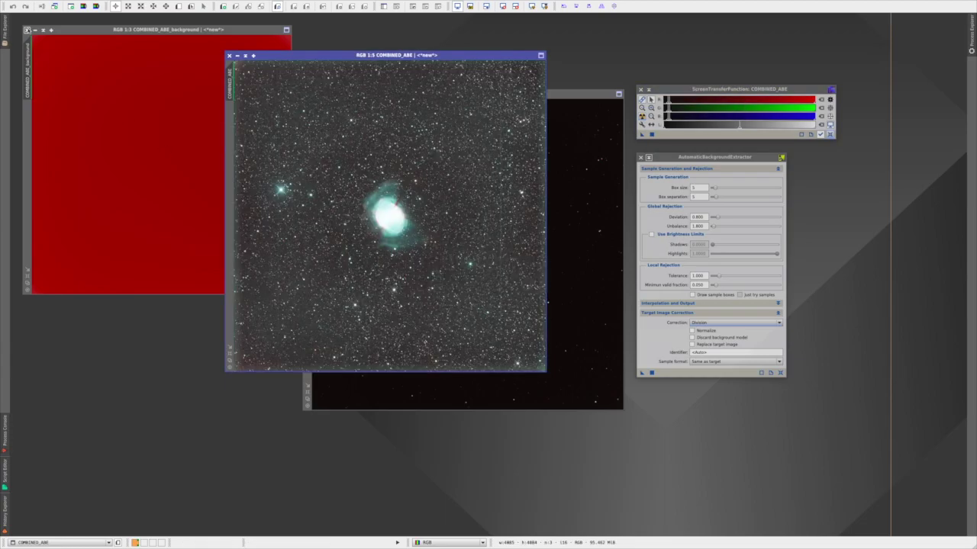
Close the COMBINED_ABE_background image, shift COMBINED_ABE aside, and set the background extractor's target image correction to Subtraction.
left_click(27, 29)
left_click_drag(434, 57, 368, 70)
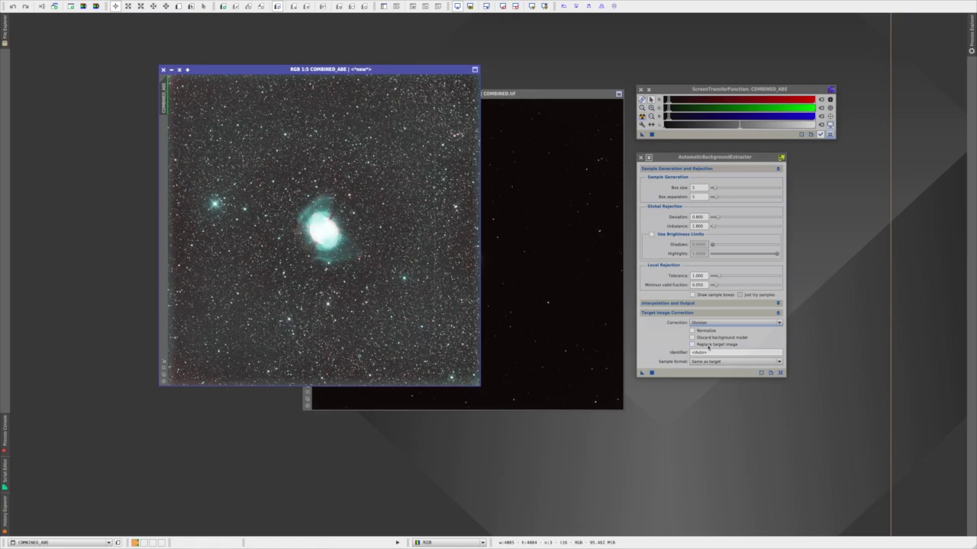
left_click(721, 323)
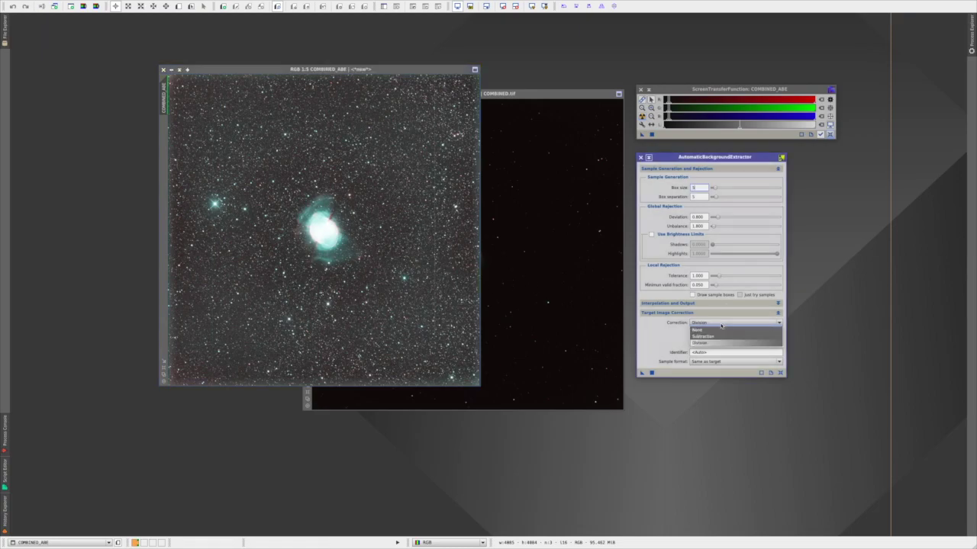
left_click(723, 338)
Minimize the original COMBINED image, move COMBINED_ABE clear, and apply the Subtraction background extraction to COMBINED_ABE.
left_click(558, 302)
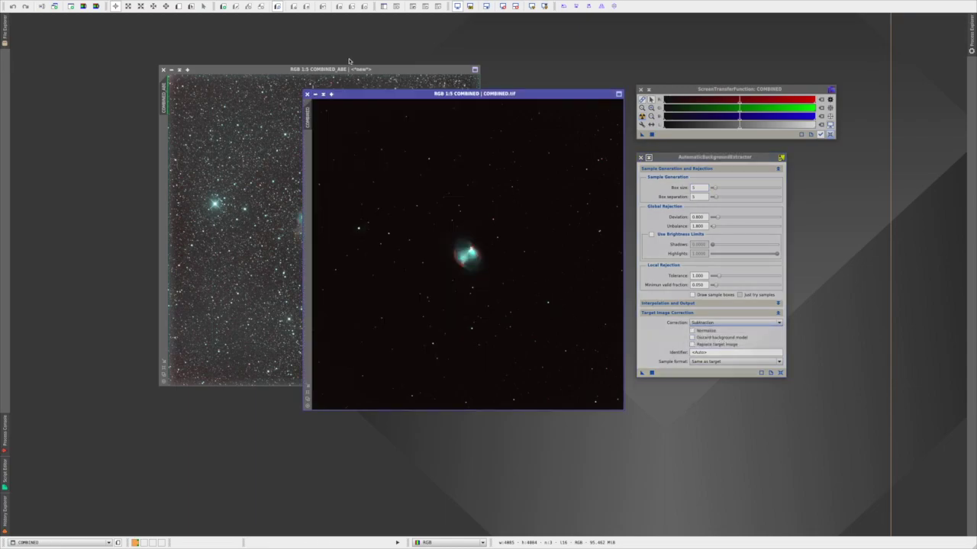
left_click(326, 95)
left_click_drag(361, 71, 485, 79)
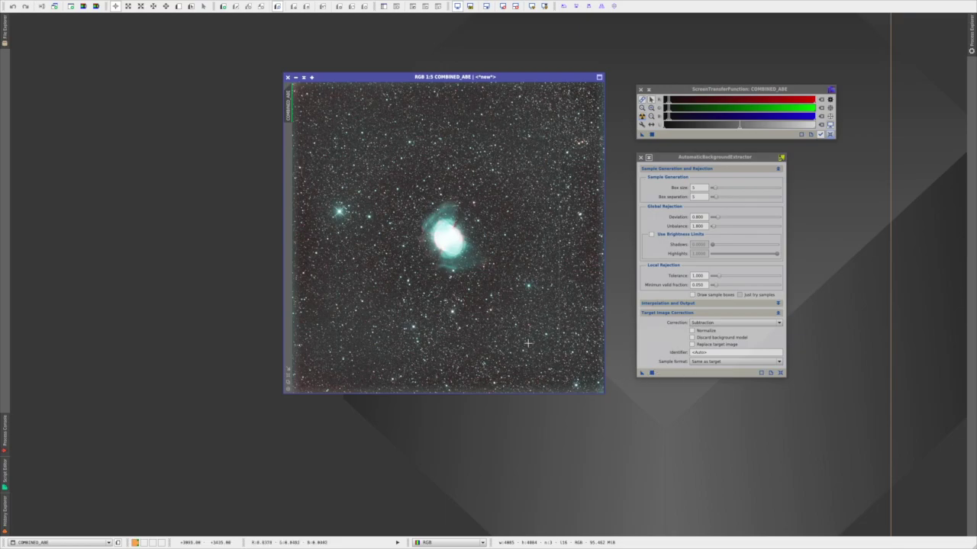
left_click(651, 373)
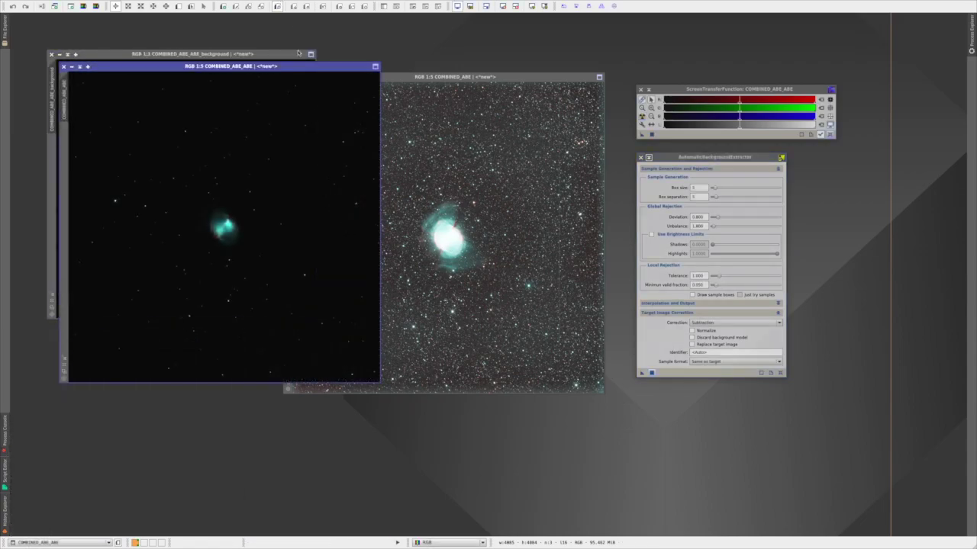
Move COMBINED_ABE_ABE off its extracted background model, auto-stretch the model's display to inspect it, and close the model.
left_click(135, 77)
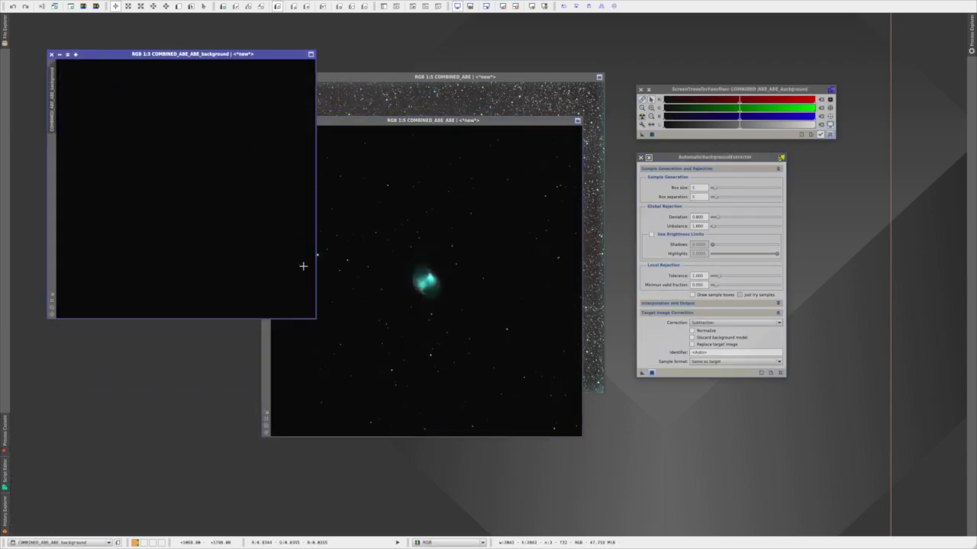
key("ctrl+a")
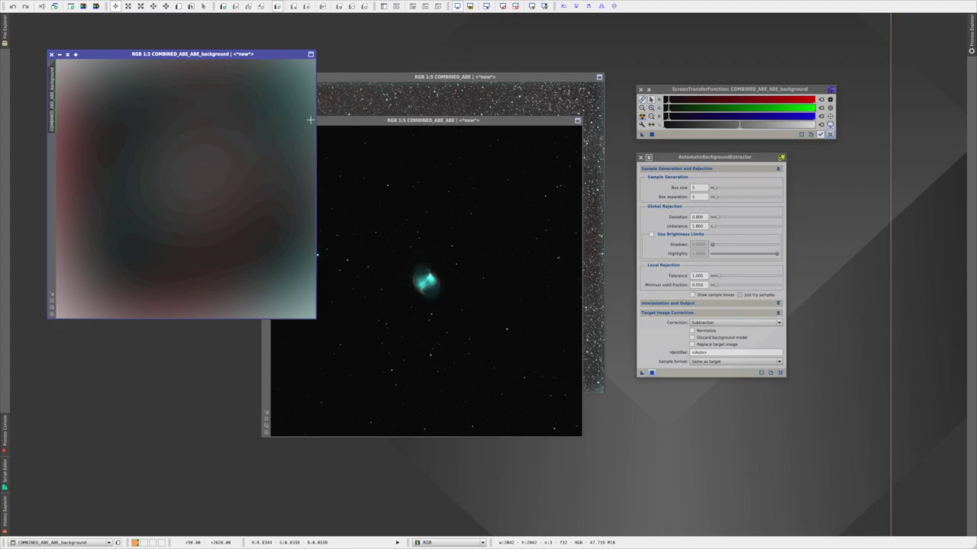
left_click(51, 54)
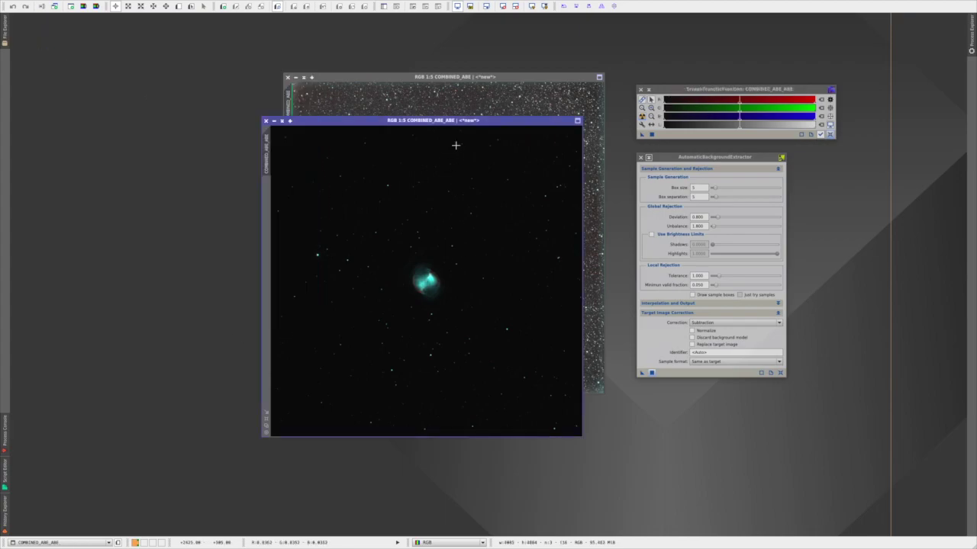
Auto-stretch the COMBINED_ABE_ABE display and examine its background and nebula at closer and full view.
left_click_drag(463, 120, 390, 93)
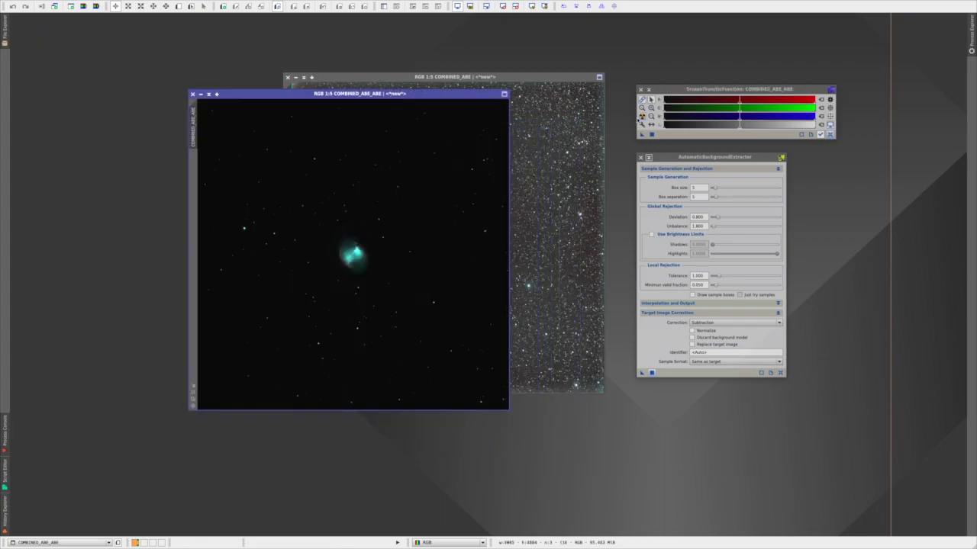
left_click(639, 120)
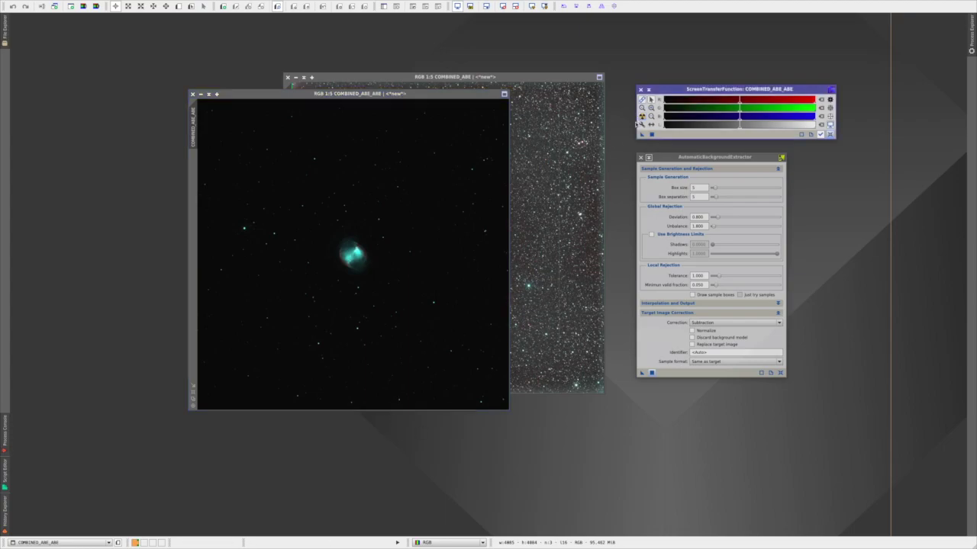
left_click(642, 116)
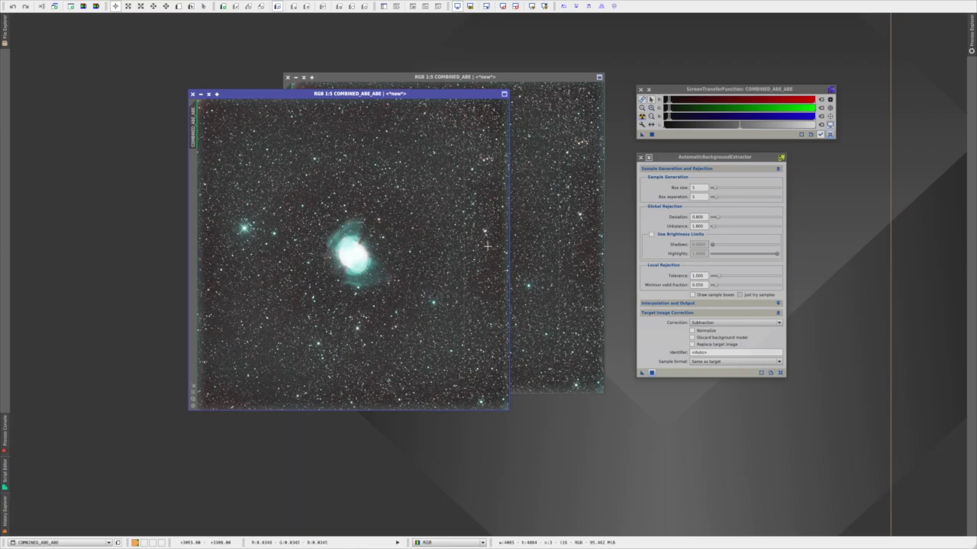
scroll(352, 270, "up", 2)
scroll(353, 271, "up", 1)
scroll(353, 271, "down", 2)
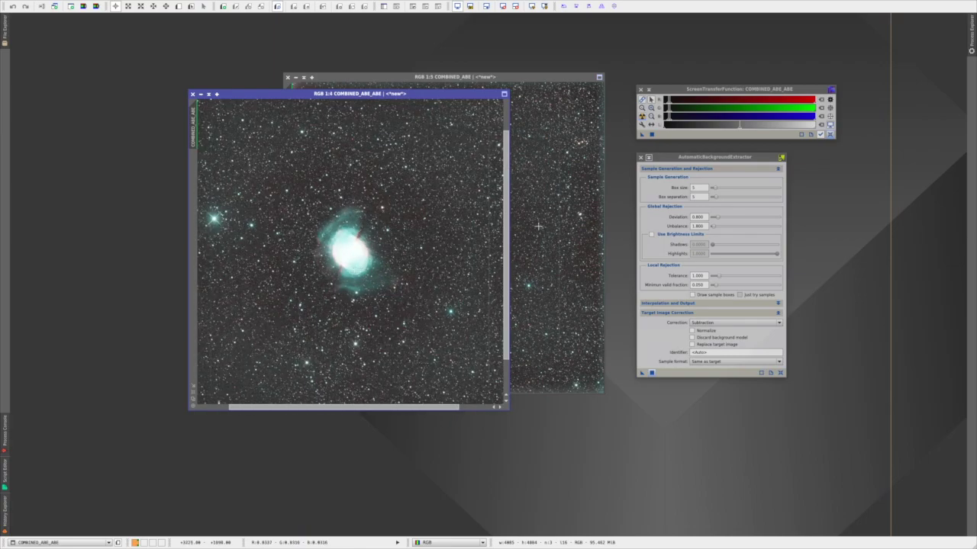
scroll(425, 305, "down", 2)
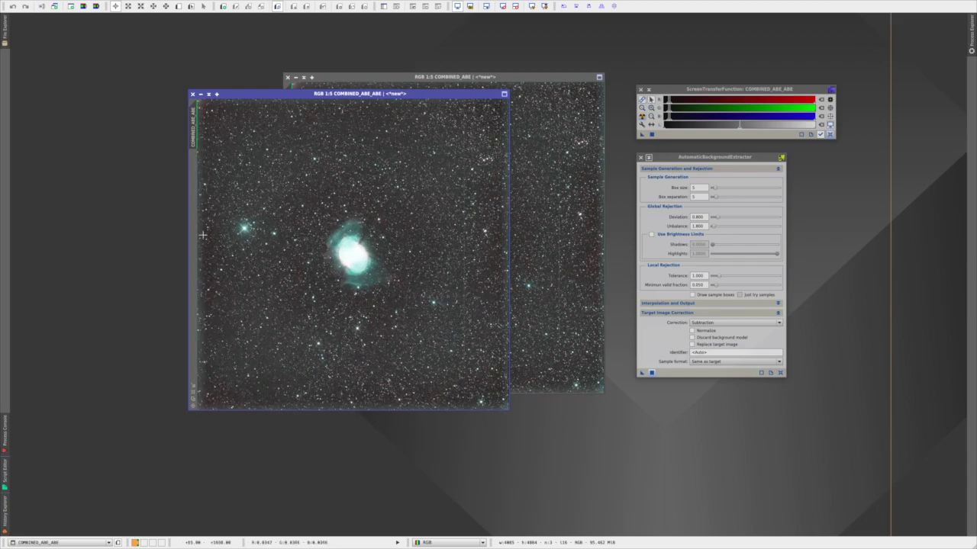
scroll(433, 269, "up", 1)
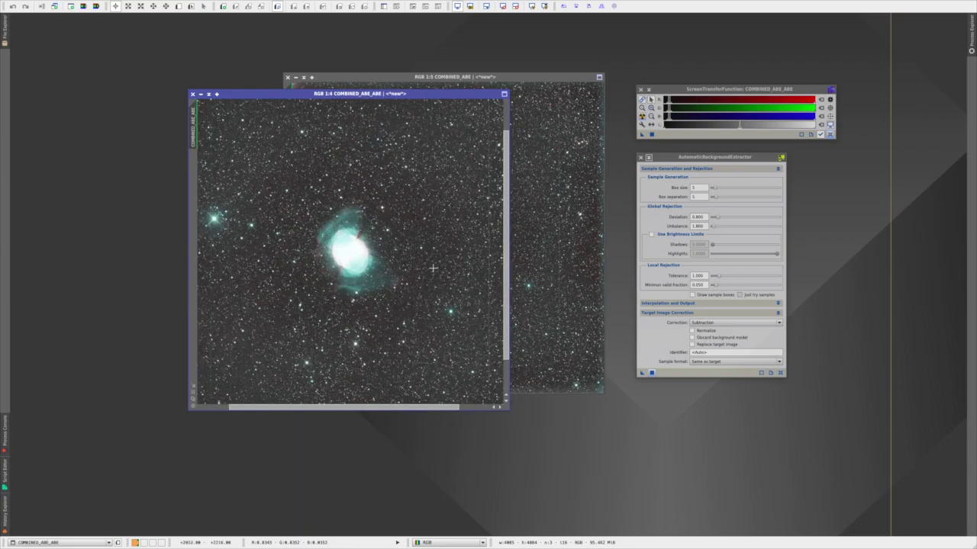
scroll(432, 268, "down", 1)
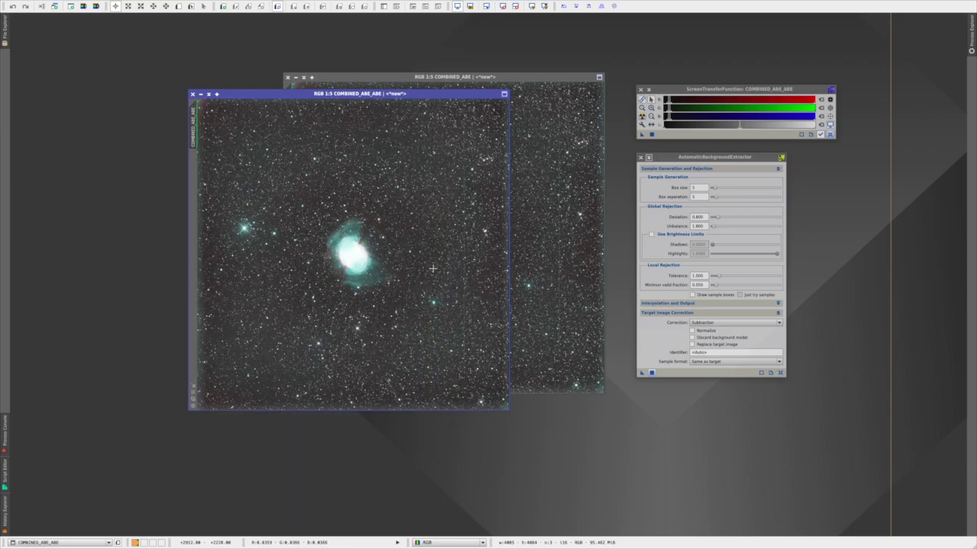
Minimize COMBINED_ABE, restore the original COMBINED image beside COMBINED_ABE_ABE, and auto-stretch the original for comparison.
left_click(572, 235)
left_click(295, 77)
left_click_drag(296, 88, 150, 34)
left_click(419, 250)
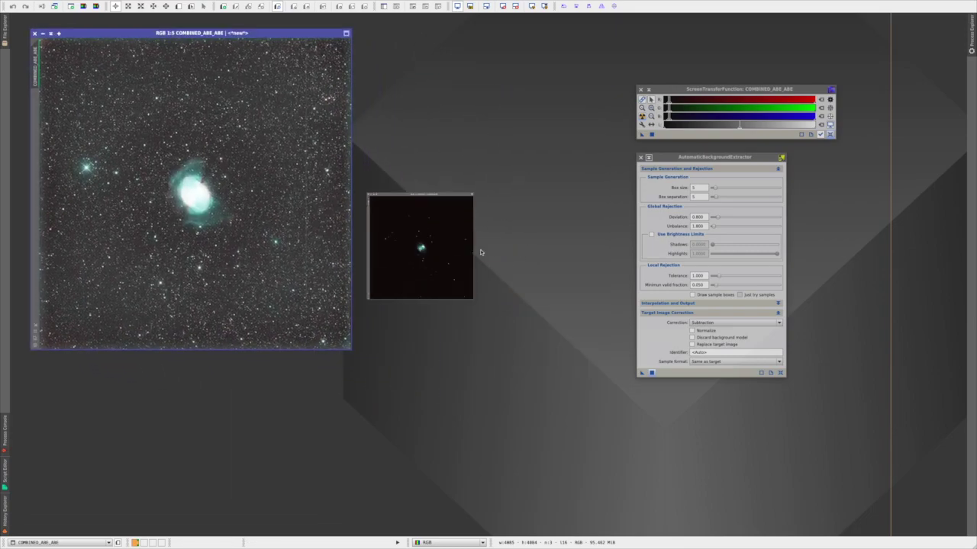
left_click_drag(526, 89, 516, 32)
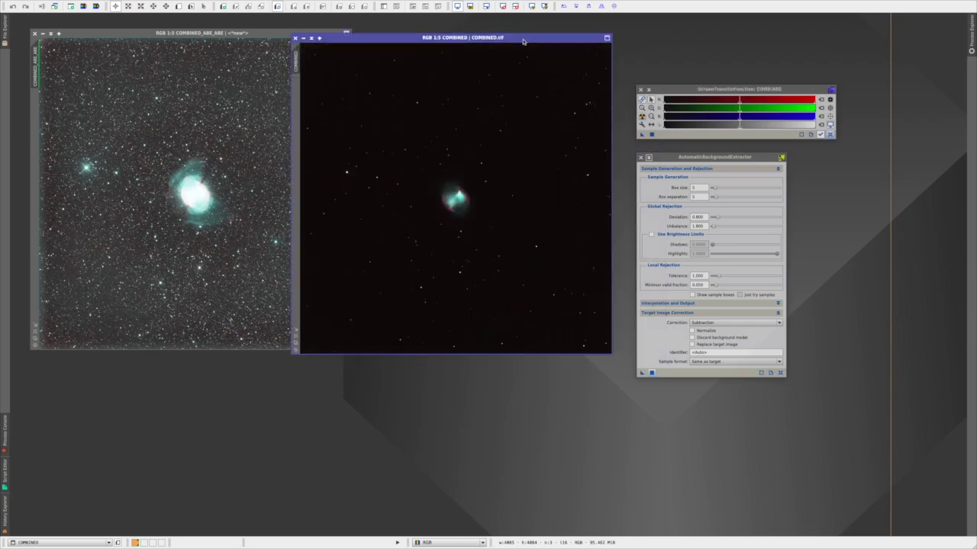
key("ctrl+a")
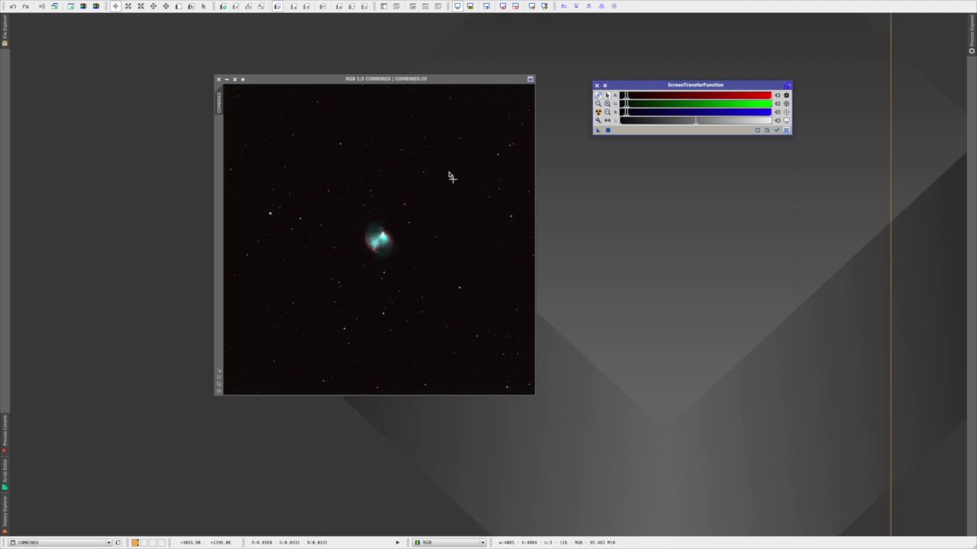
Activate the COMBINED image and auto-stretch its display with ScreenTransferFunction.
mouse_move(336, 11)
left_click(387, 185)
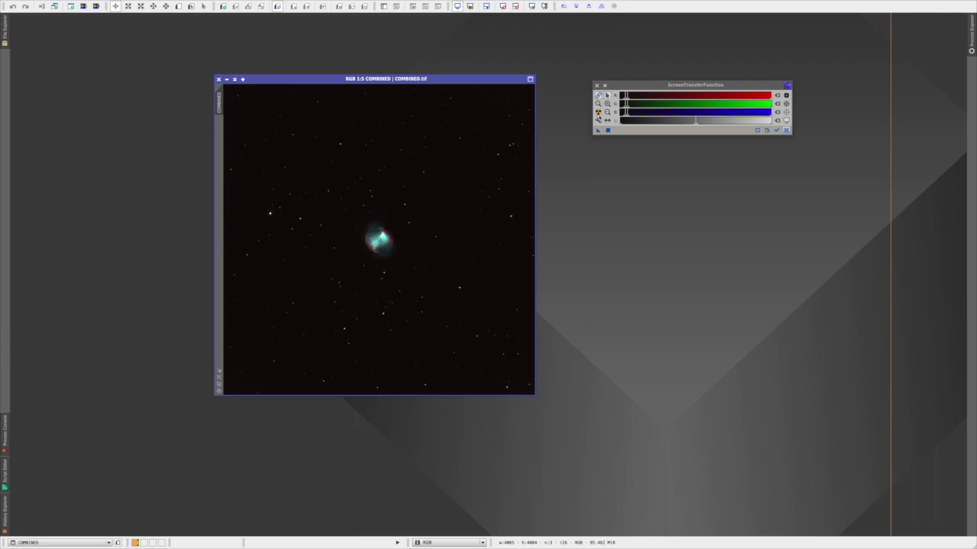
left_click(598, 113)
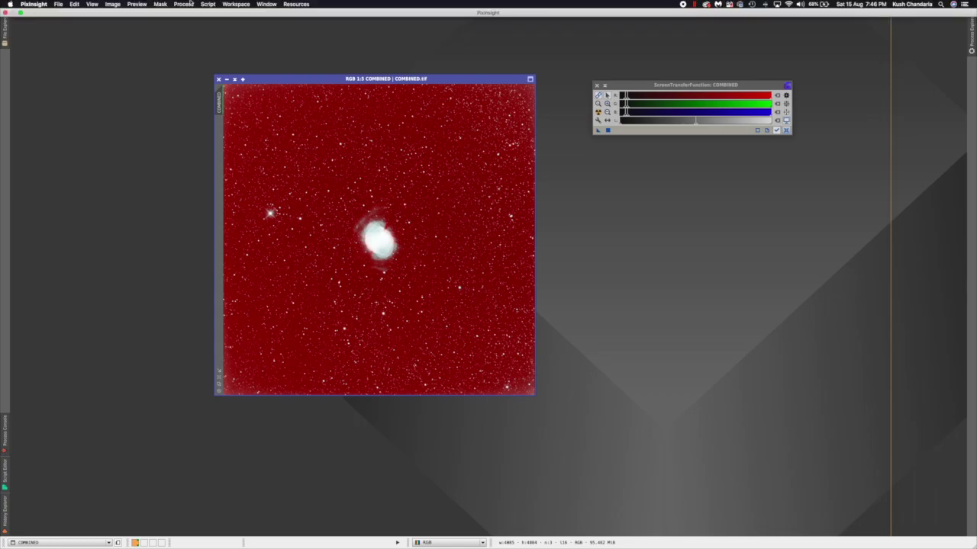
Open the DynamicBackgroundExtraction process, place it beside the image, and set COMBINED as its target view.
left_click(183, 4)
mouse_move(197, 13)
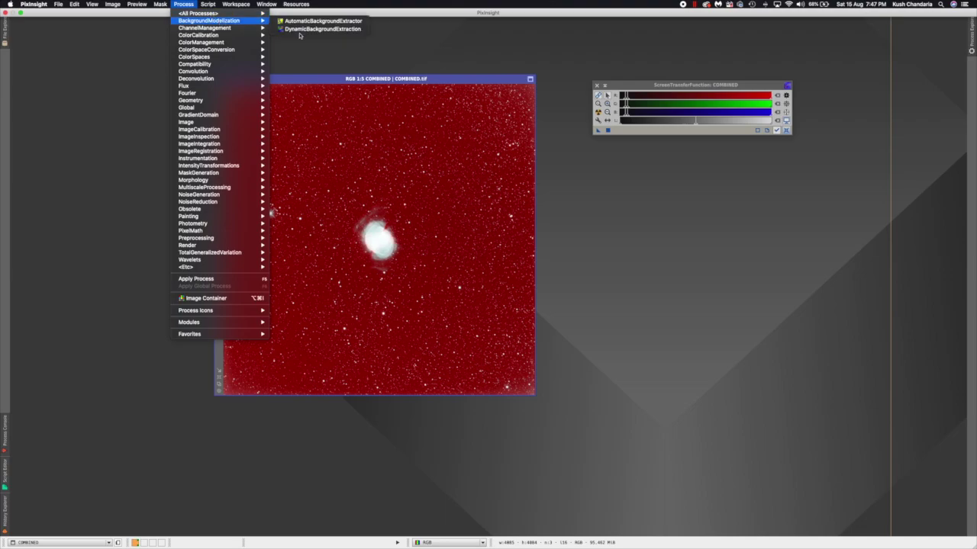
left_click(322, 29)
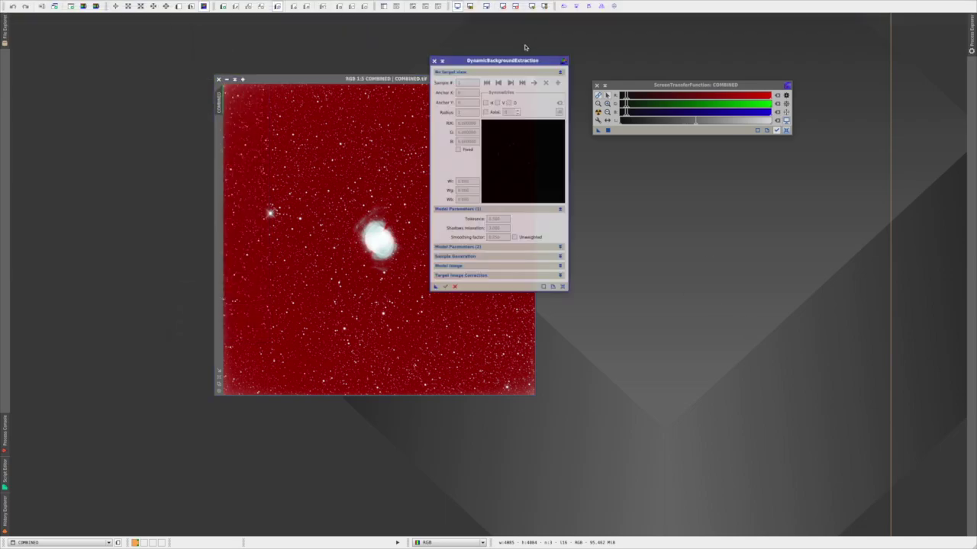
left_click_drag(517, 62, 681, 152)
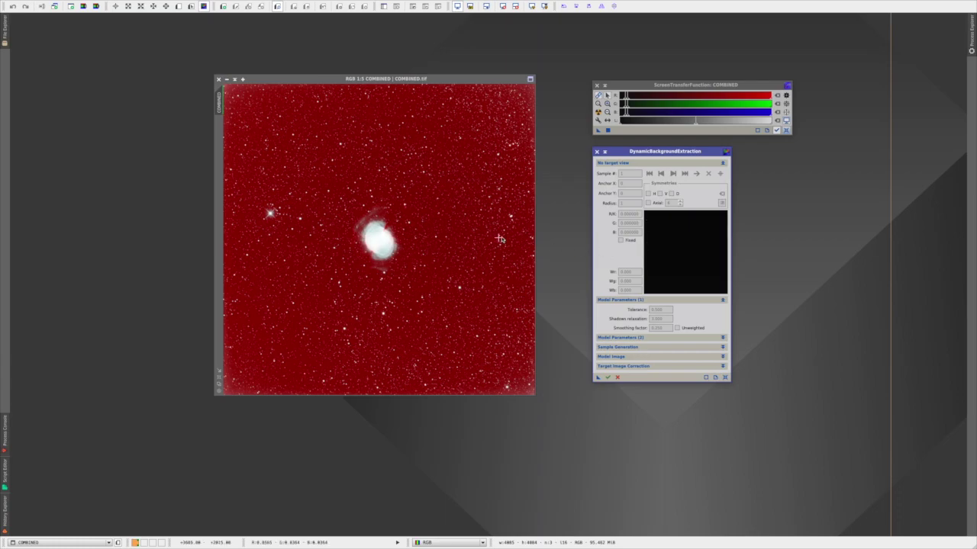
left_click(377, 244)
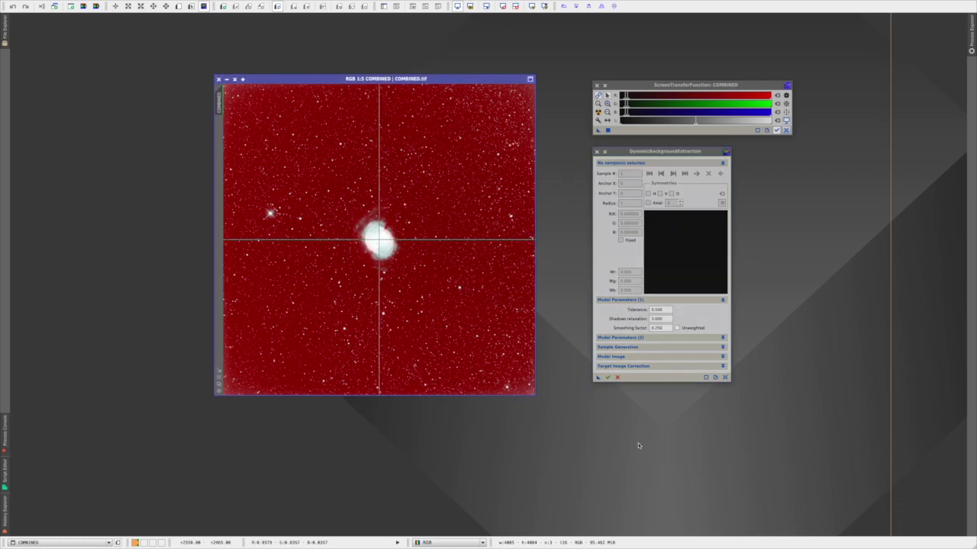
Set the DynamicBackgroundExtraction model tolerance to 2, check the remaining model parameters, and collapse both parameter groups.
left_click_drag(668, 152, 631, 157)
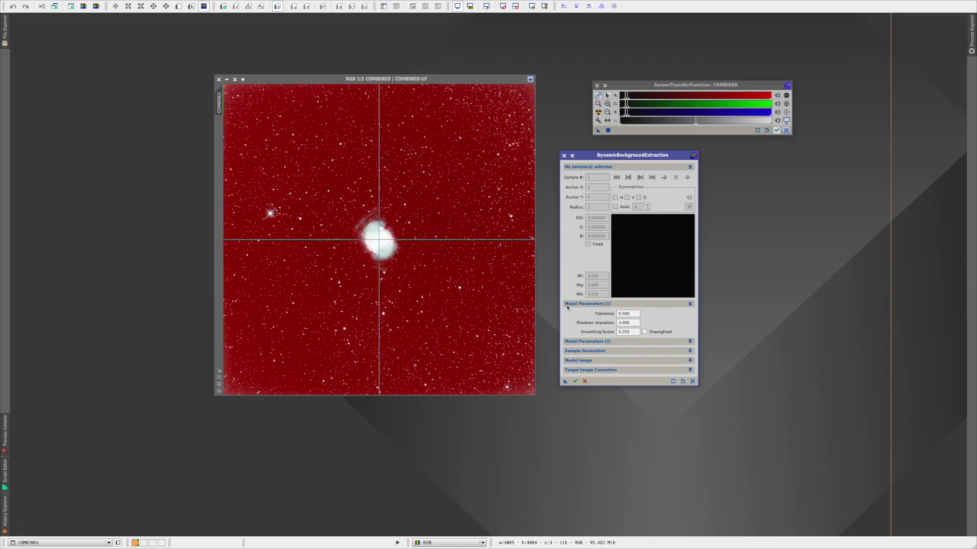
left_click_drag(634, 314, 616, 313)
key("BackSpace")
type("2")
key("Tab")
key("BackSpace")
left_click(690, 303)
left_click(690, 312)
left_click(690, 312)
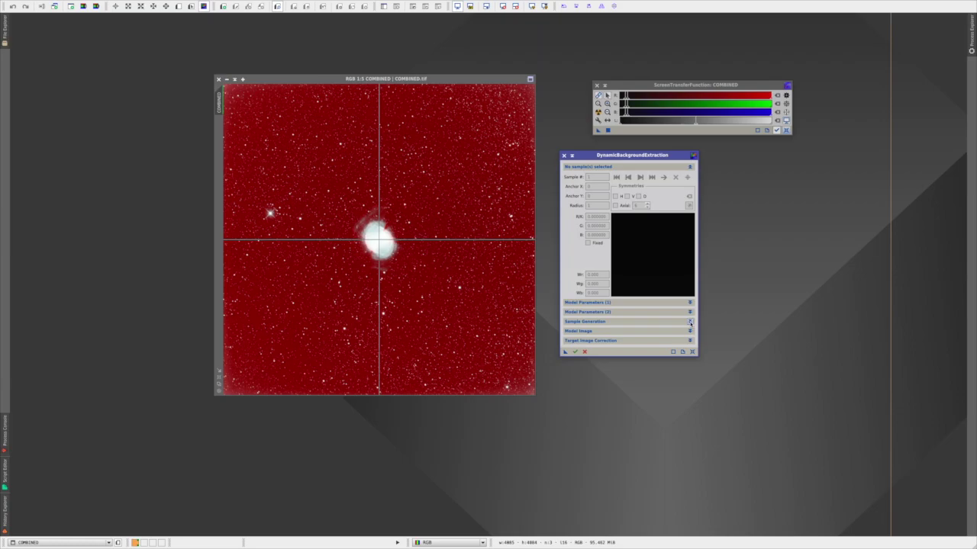
Set the default sample radius to 90 and samples per row to 8, and generate the background samples.
left_click(689, 321)
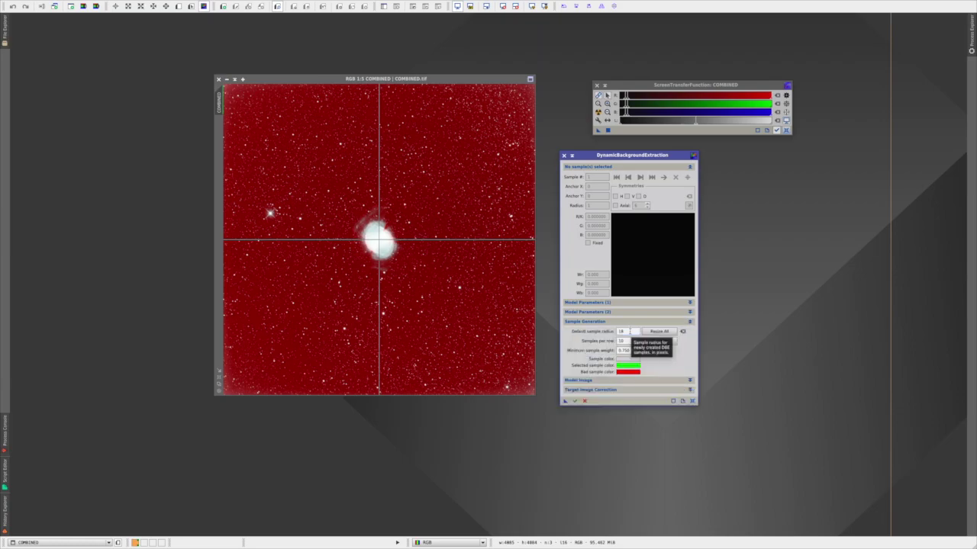
double_click(616, 332)
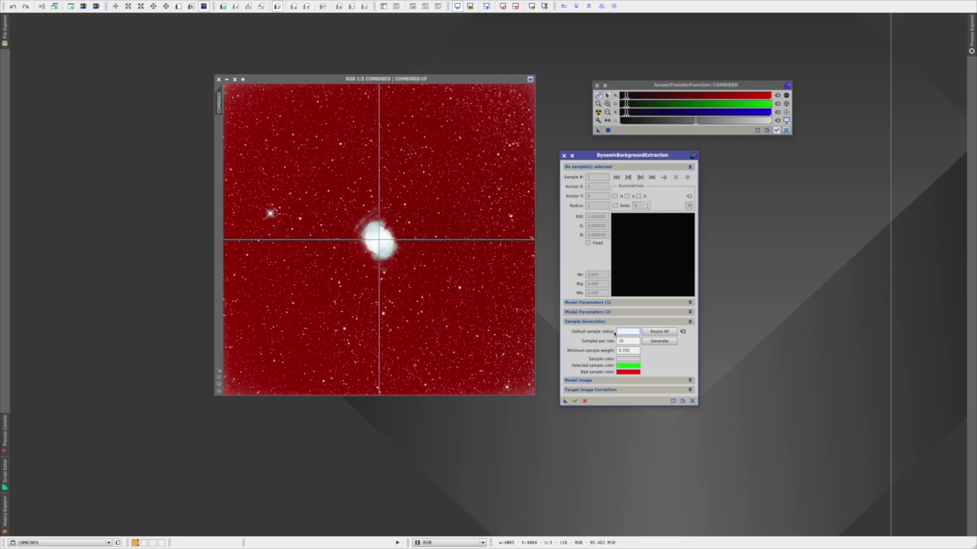
left_click(626, 341)
left_click(659, 341)
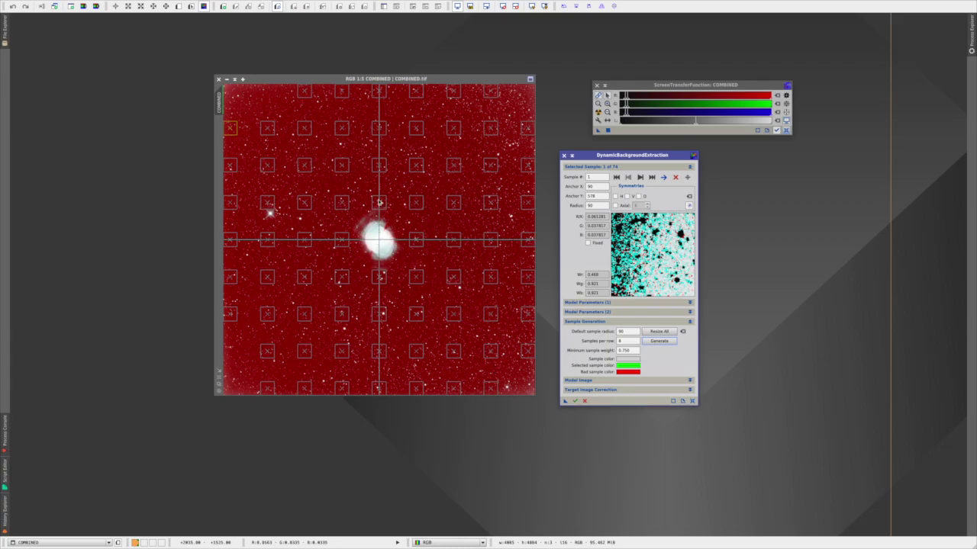
Inspect the sample directly above the nebula in COMBINED and delete it.
left_click(380, 202)
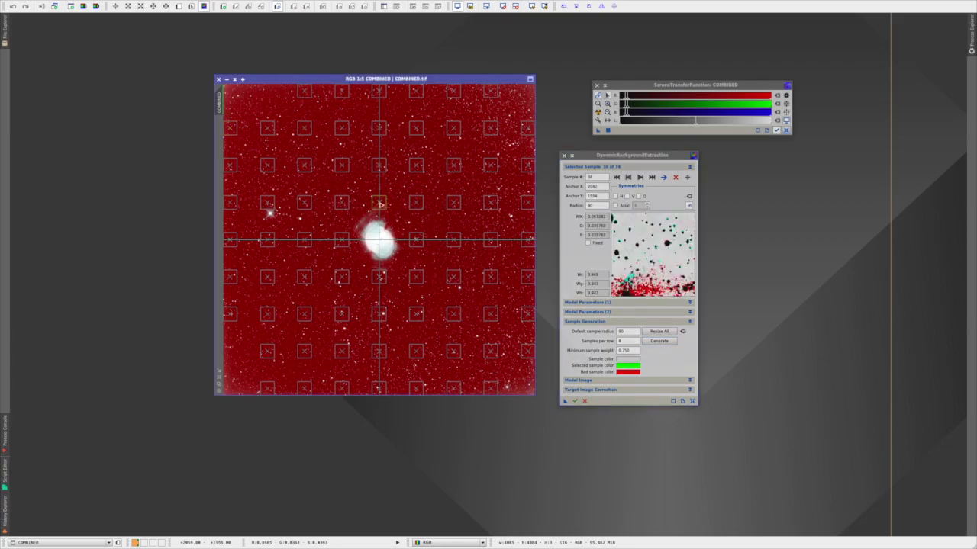
scroll(380, 219, "up", 3)
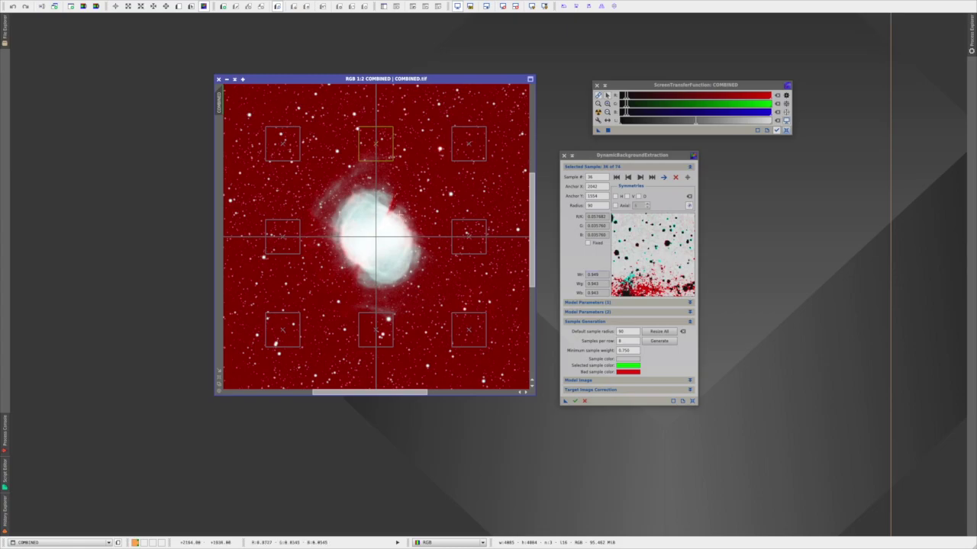
scroll(398, 215, "down", 3)
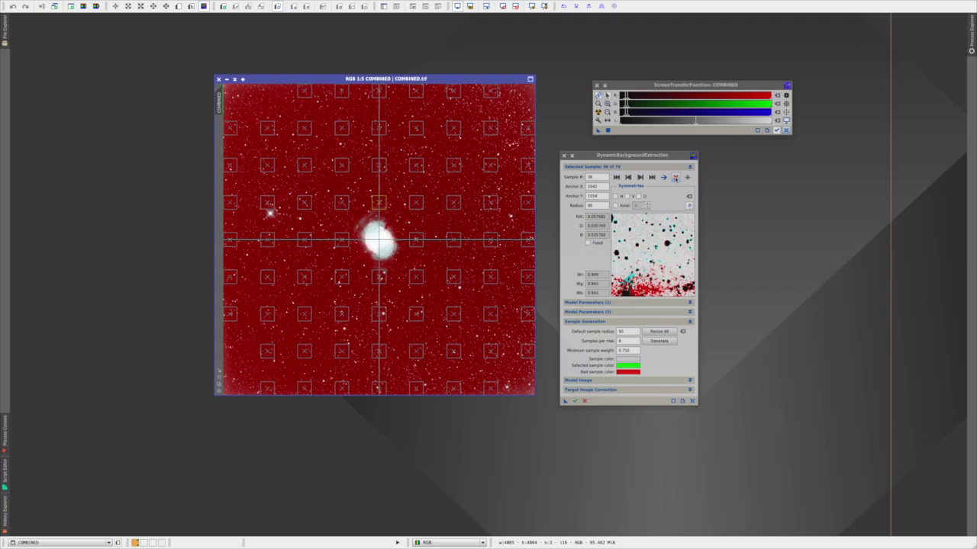
left_click(675, 177)
Shift the sample just left of the nebula slightly farther away, and add a sample near the image's upper-left corner.
scroll(343, 197, "down", 1)
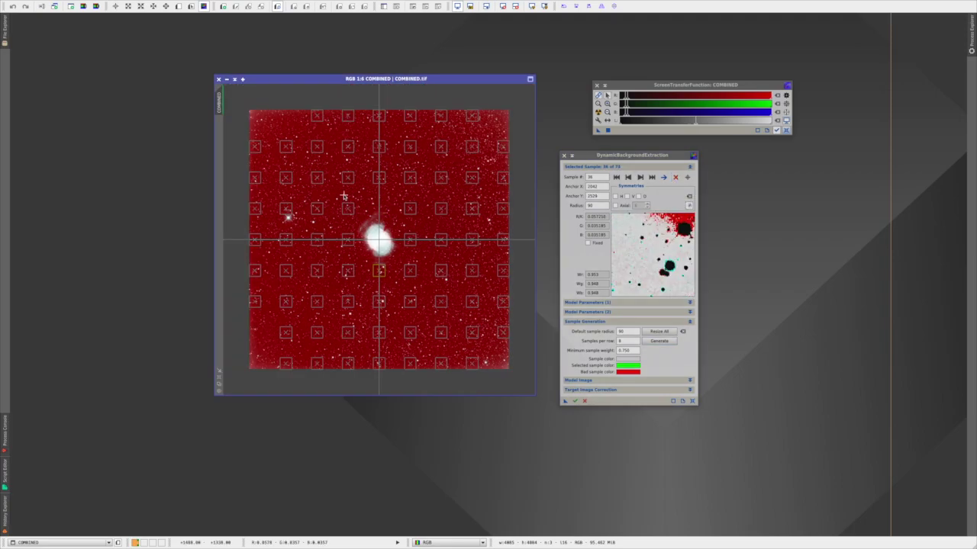
scroll(344, 197, "up", 1)
mouse_move(344, 241)
left_mouse_down()
mouse_move(328, 241)
mouse_move(335, 238)
left_mouse_up()
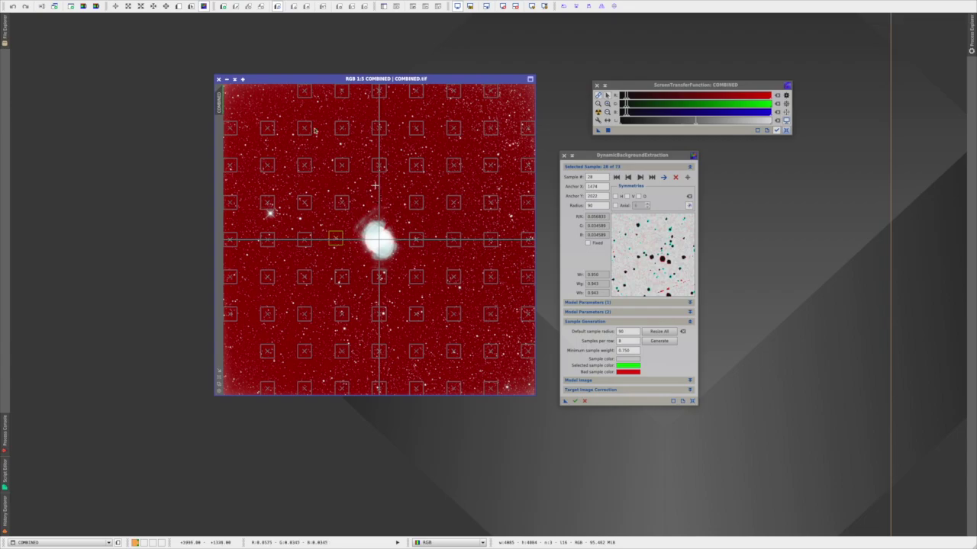
left_click(268, 93)
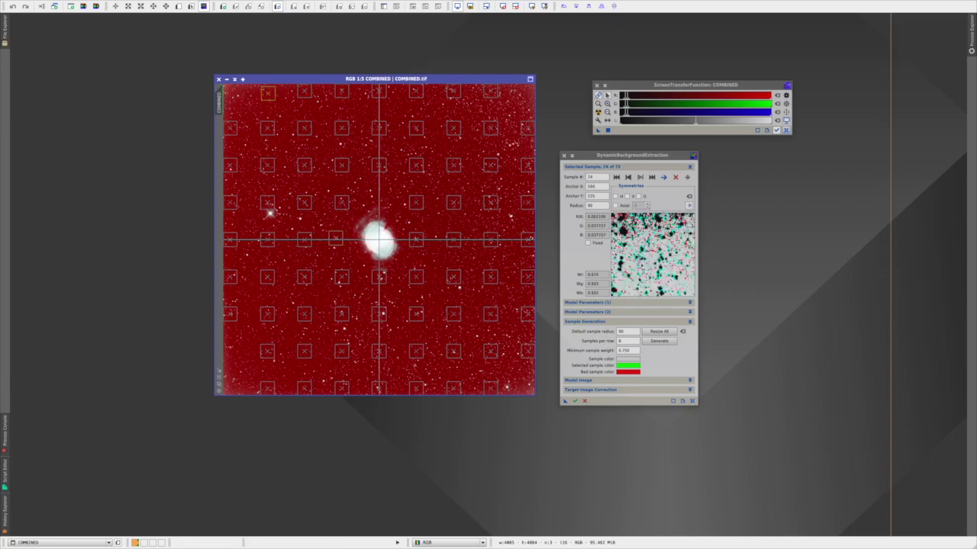
Add one background sample in the extreme upper-left corner of COMBINED and another in the upper-right corner.
left_click(232, 92)
left_click(233, 94)
left_click_drag(232, 93, 232, 92)
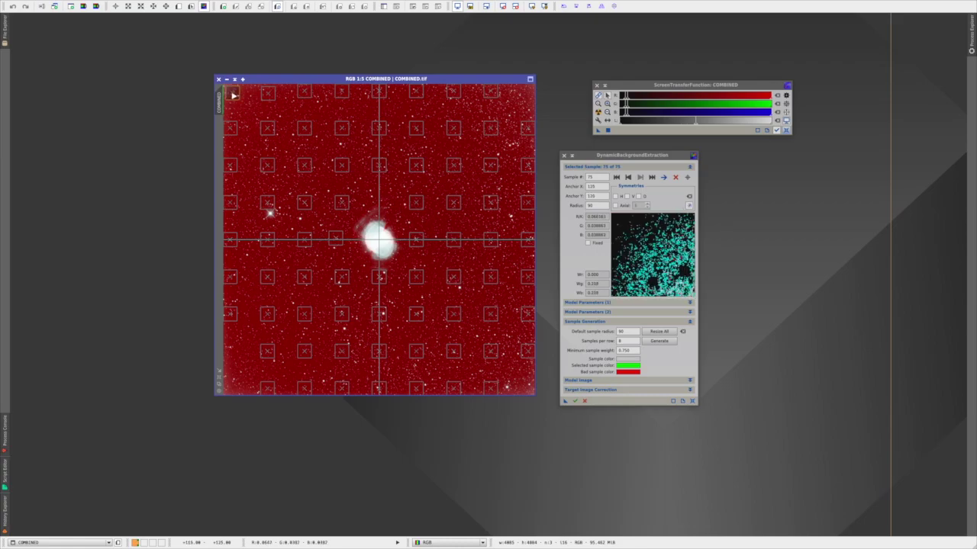
left_click(525, 93)
left_click_drag(527, 95, 526, 94)
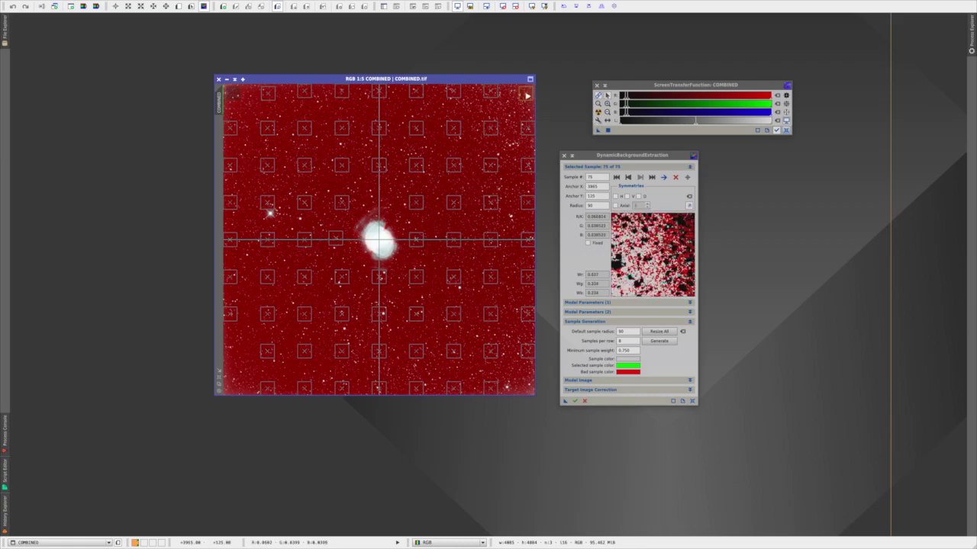
Compare the upper-left corner sample with its neighbour and shift the corner sample slightly inward from the image edges.
left_click(236, 92)
left_click(234, 97)
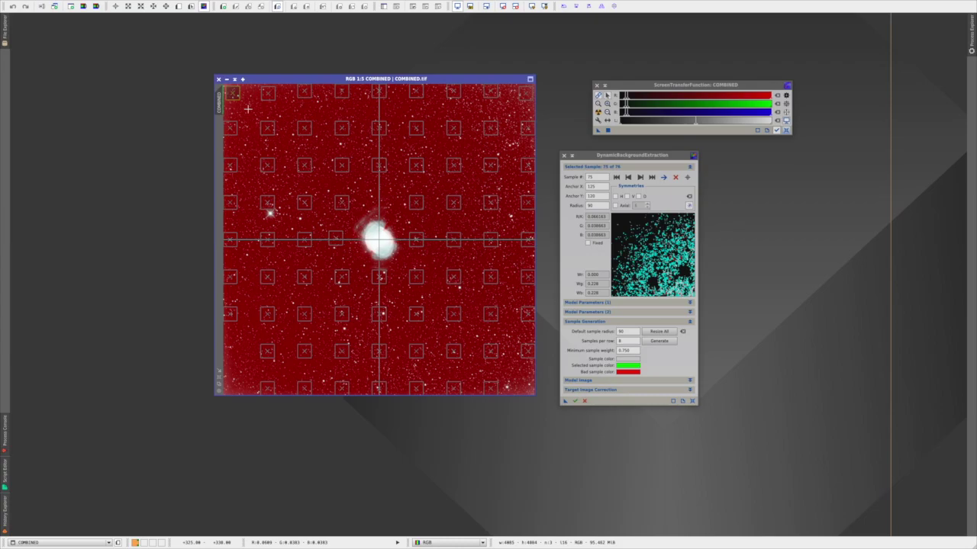
left_click(268, 95)
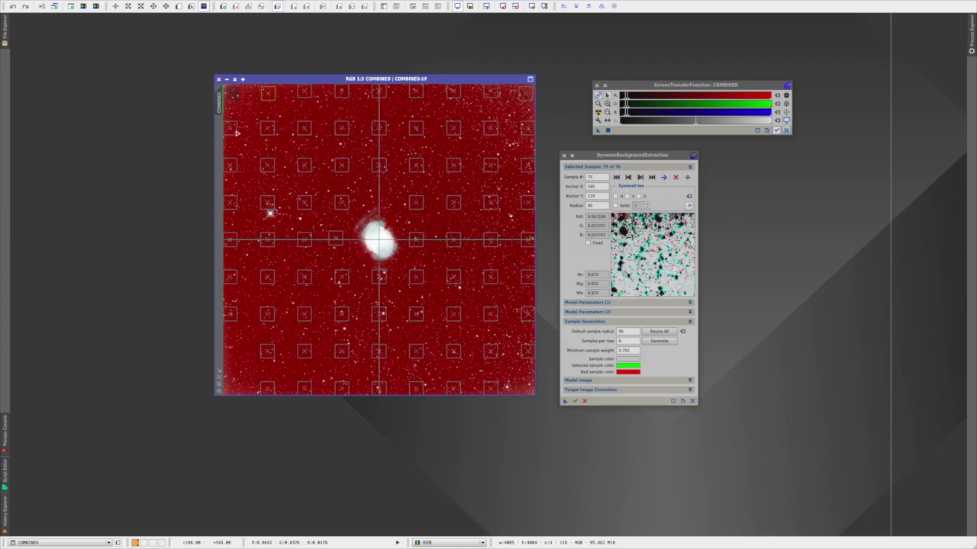
left_click(239, 100)
left_click_drag(239, 100, 240, 99)
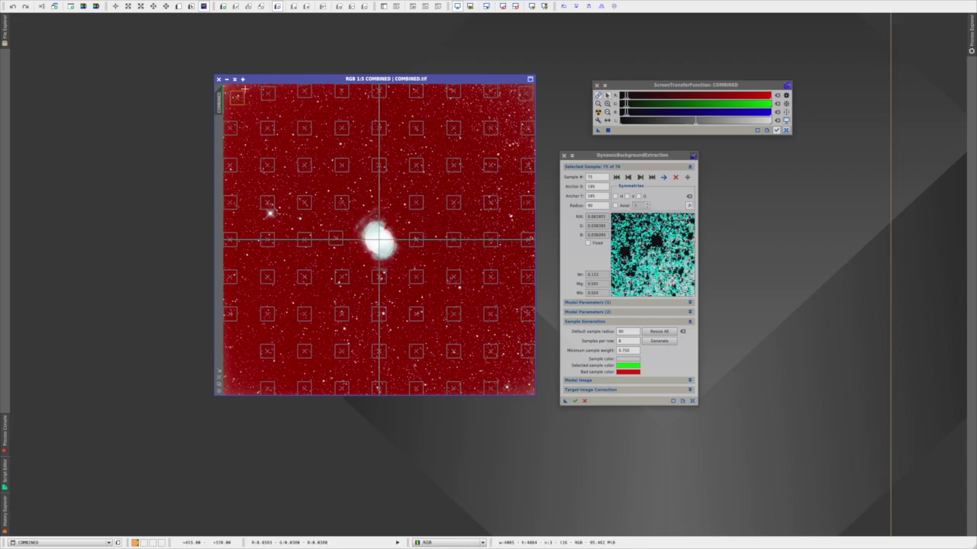
Add samples near the lower-right and lower-left corners, plus one on the left edge just above the lower-left corner.
left_click(520, 383)
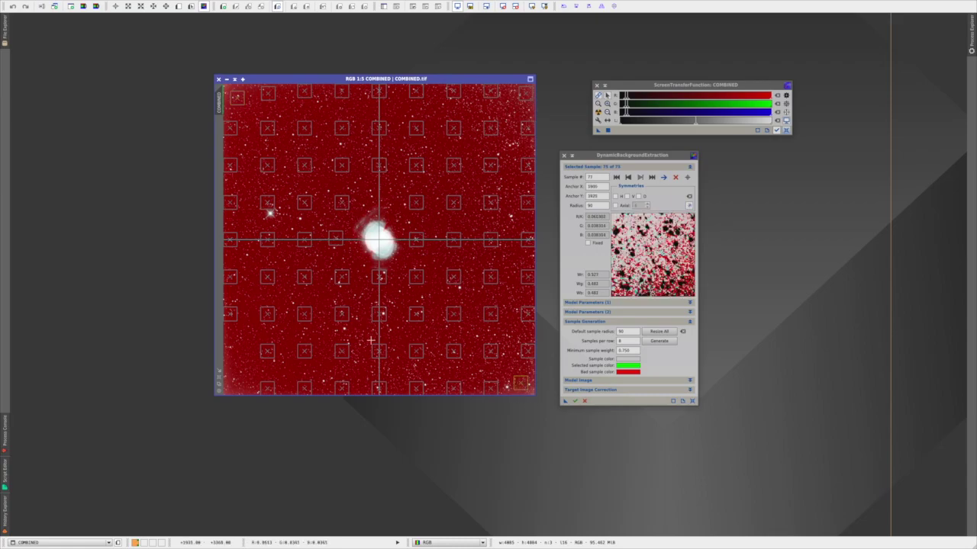
left_click(238, 383)
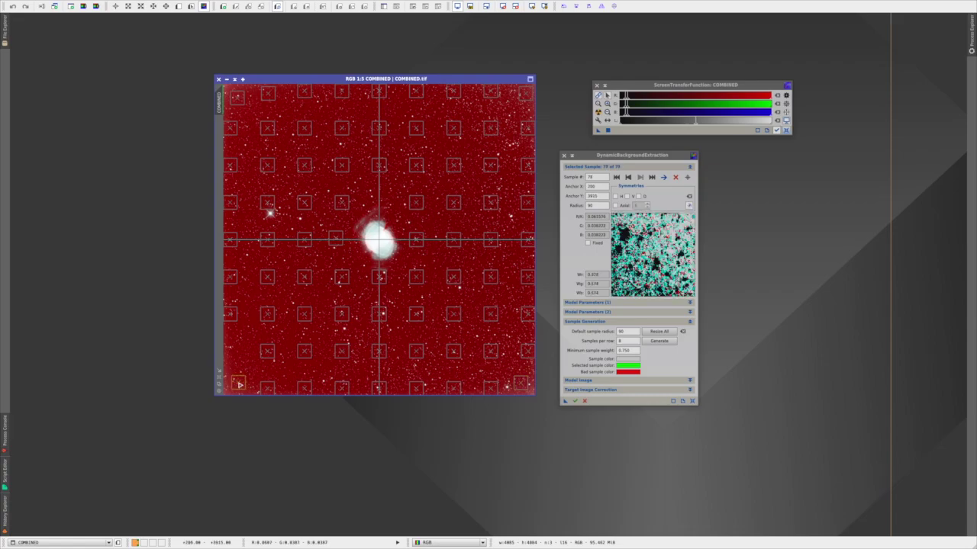
left_click(236, 352)
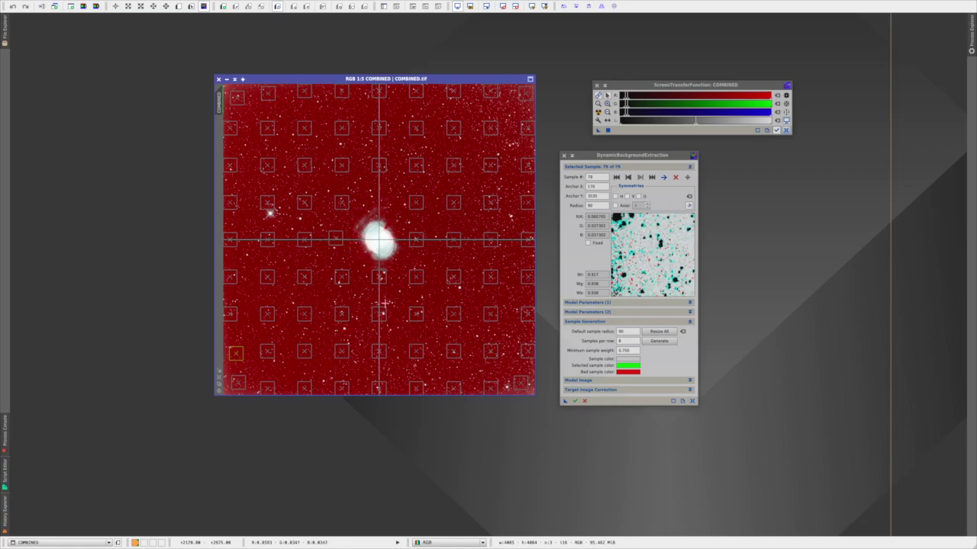
Shift the two samples directly below the nebula slightly left, and move the sample at the bright star up and left.
left_click_drag(380, 314, 370, 314)
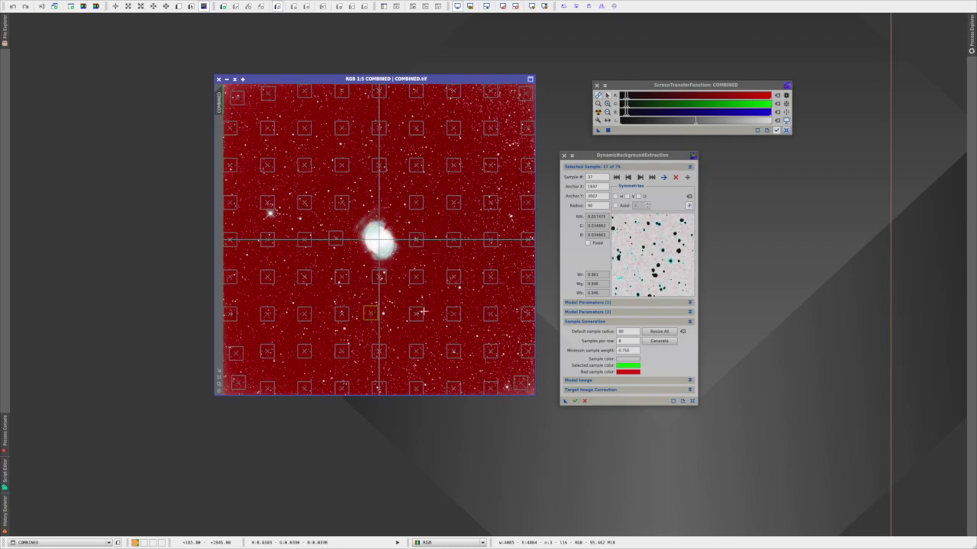
left_click_drag(383, 284, 371, 278)
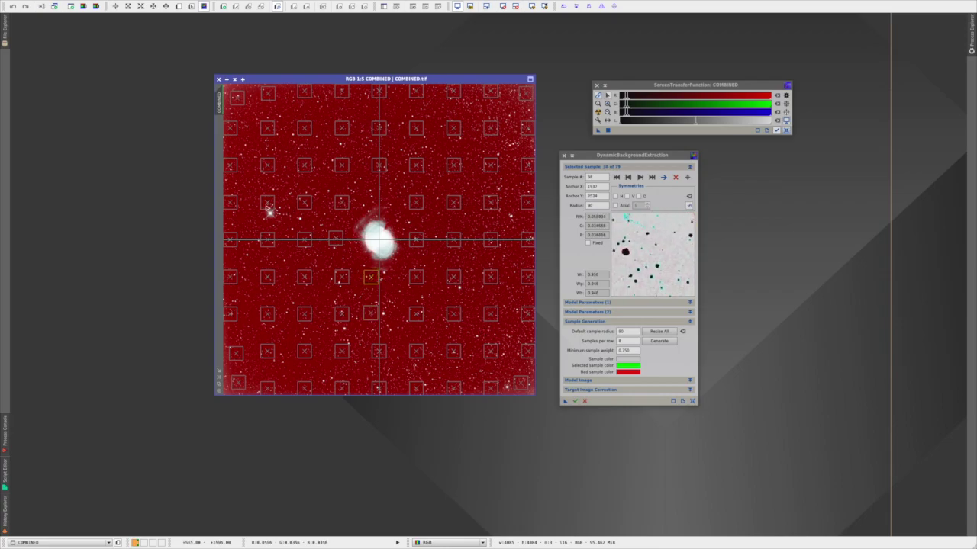
left_click_drag(266, 207, 260, 202)
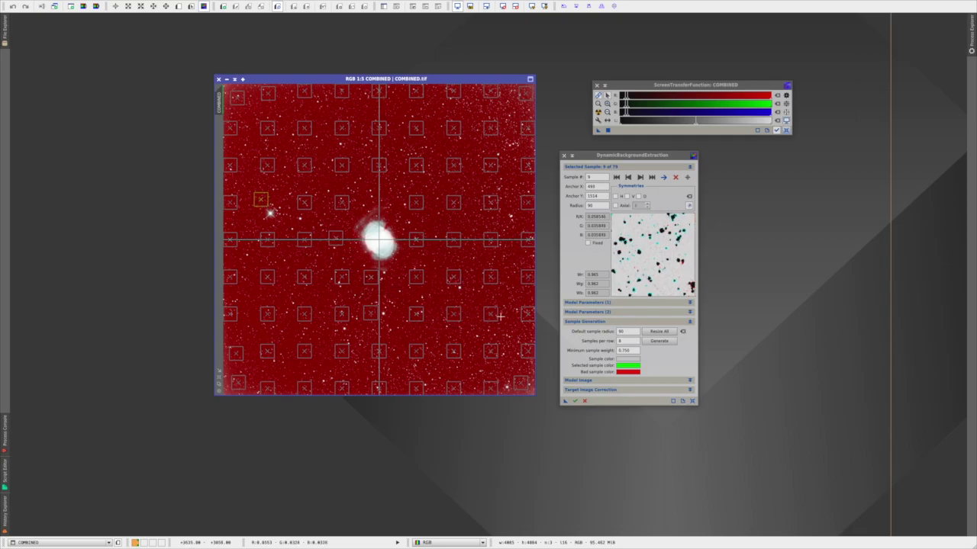
Set the target image correction to Division and run DynamicBackgroundExtraction on COMBINED.
left_click(630, 333)
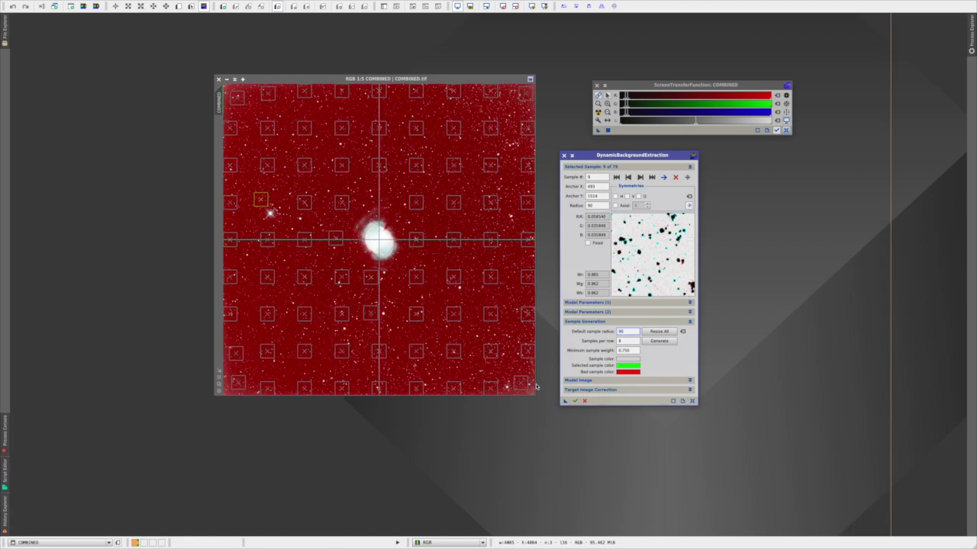
left_click(690, 389)
left_click(683, 399)
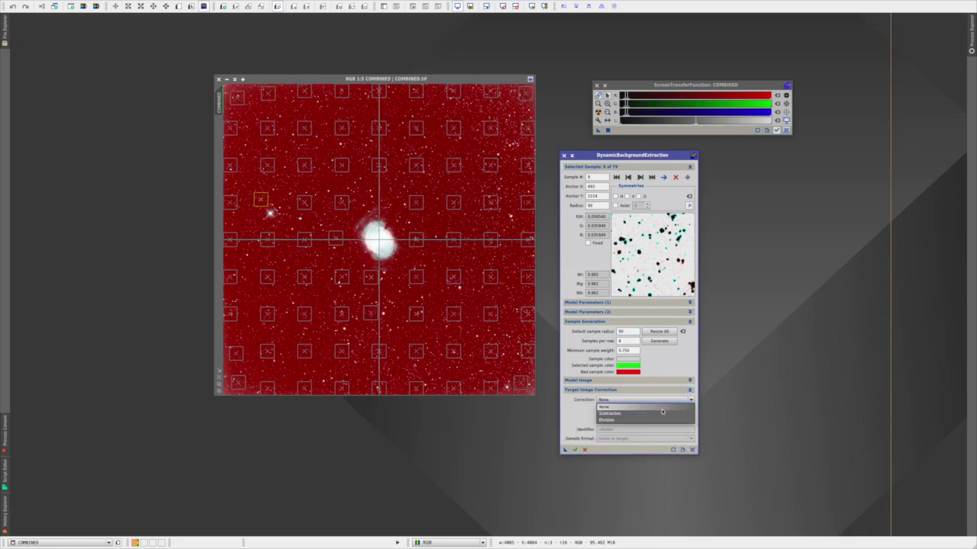
left_click(665, 421)
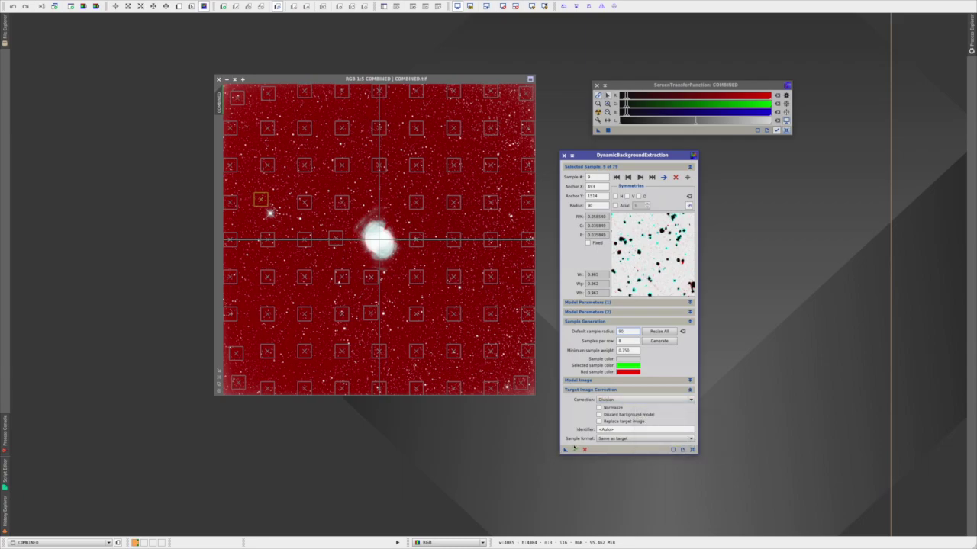
left_click(575, 451)
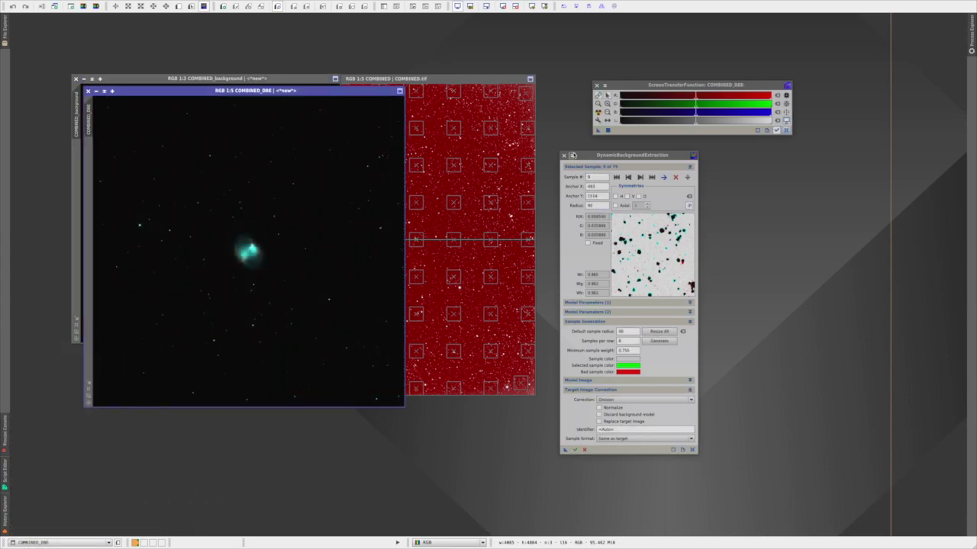
Clear the extraction window out of the way, separate the output images, and auto-stretch both COMBINED_background and COMBINED_DBE.
left_click(572, 155)
left_click(373, 98)
left_click_drag(372, 98, 527, 129)
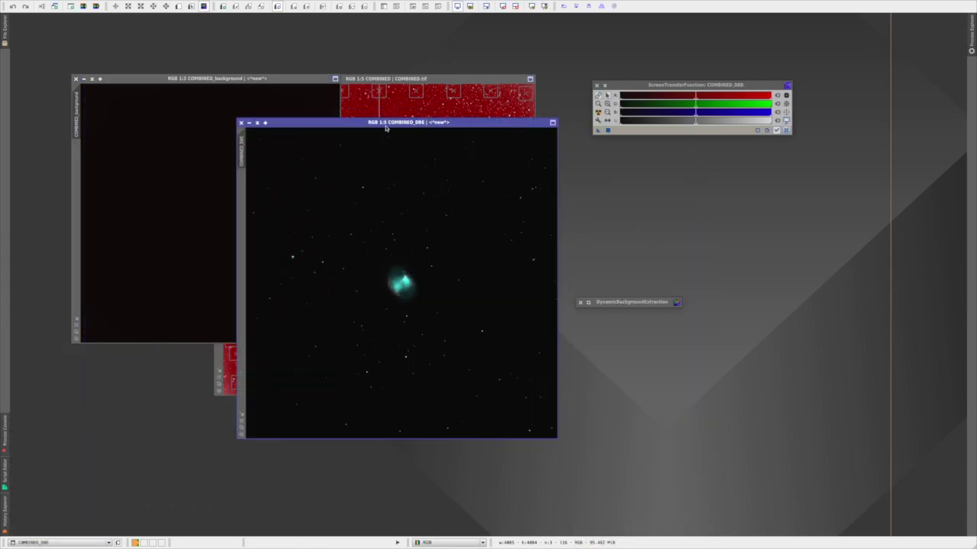
left_click(87, 99)
left_click(598, 112)
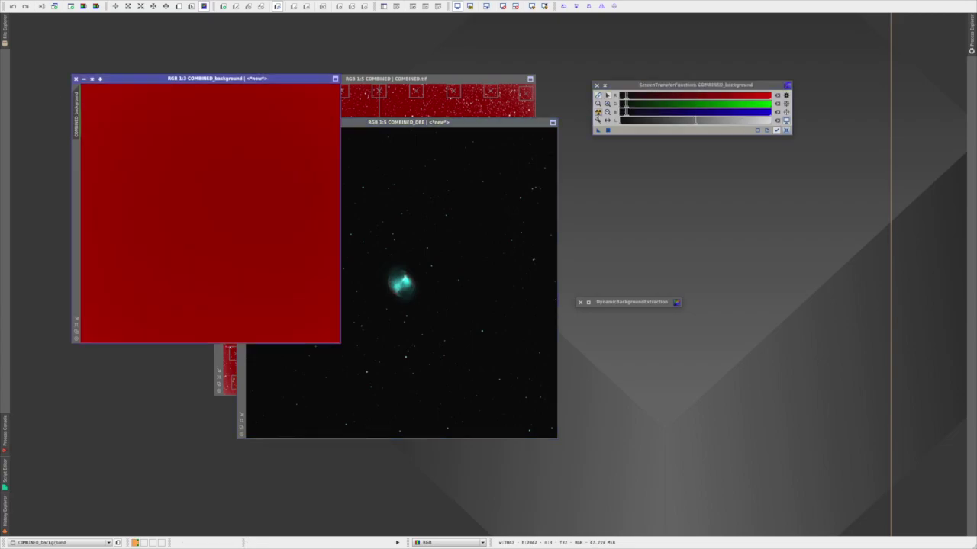
left_click(505, 373)
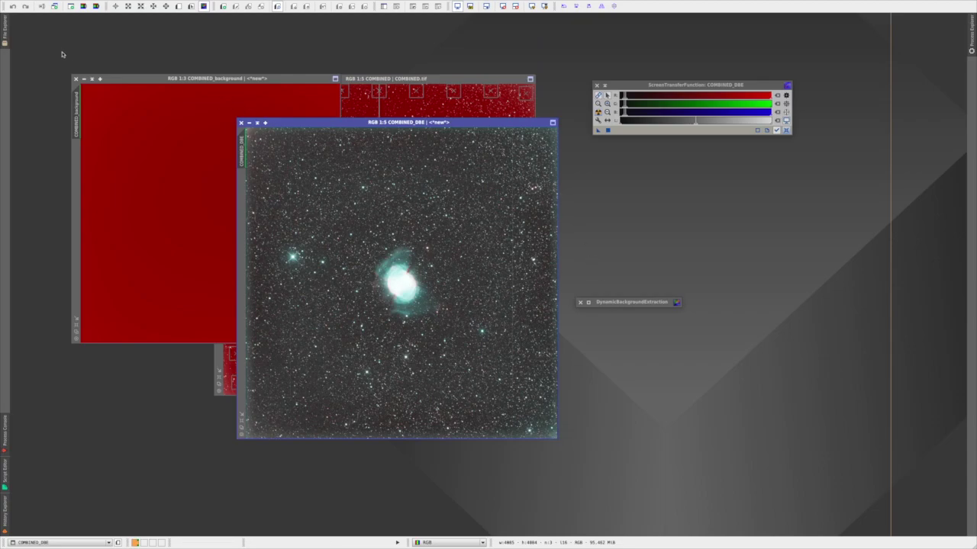
Close the background model image and cancel the DynamicBackgroundExtraction session to clear the samples from COMBINED.
left_click(76, 79)
left_click_drag(253, 78, 260, 62)
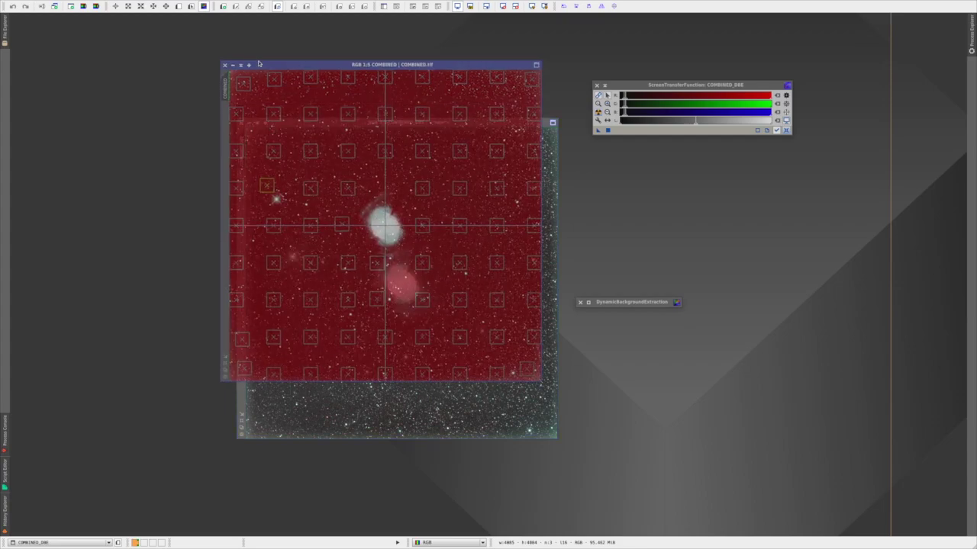
left_click(592, 306)
left_click_drag(614, 216, 606, 153)
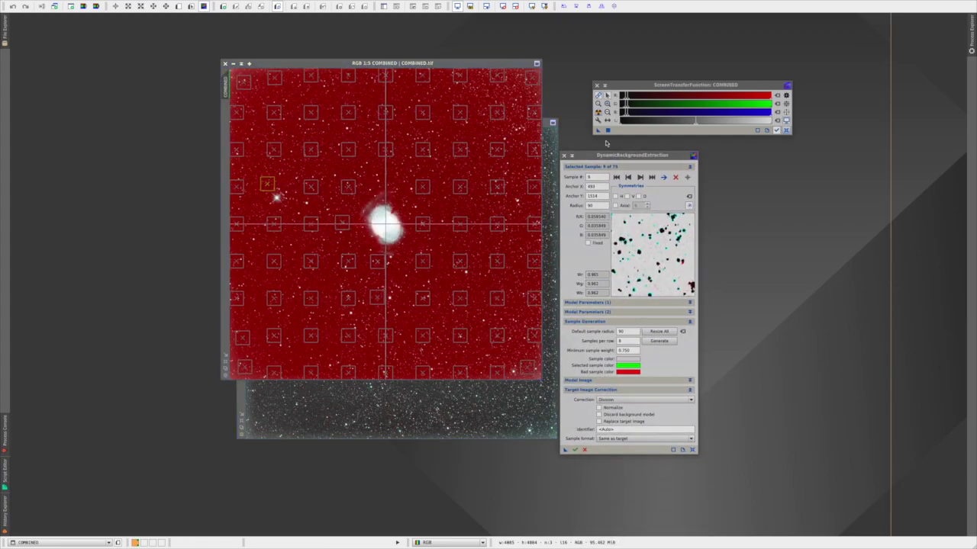
left_click(674, 177)
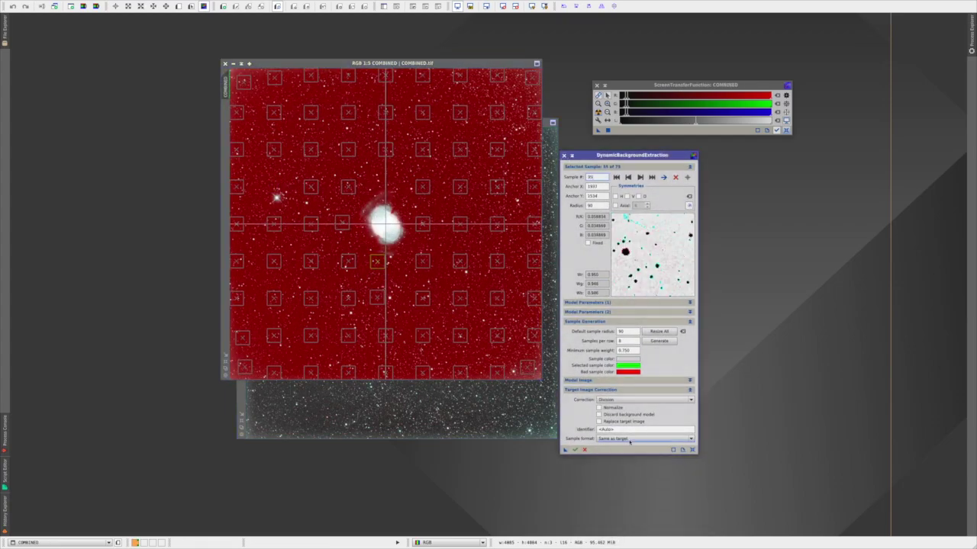
left_click(586, 451)
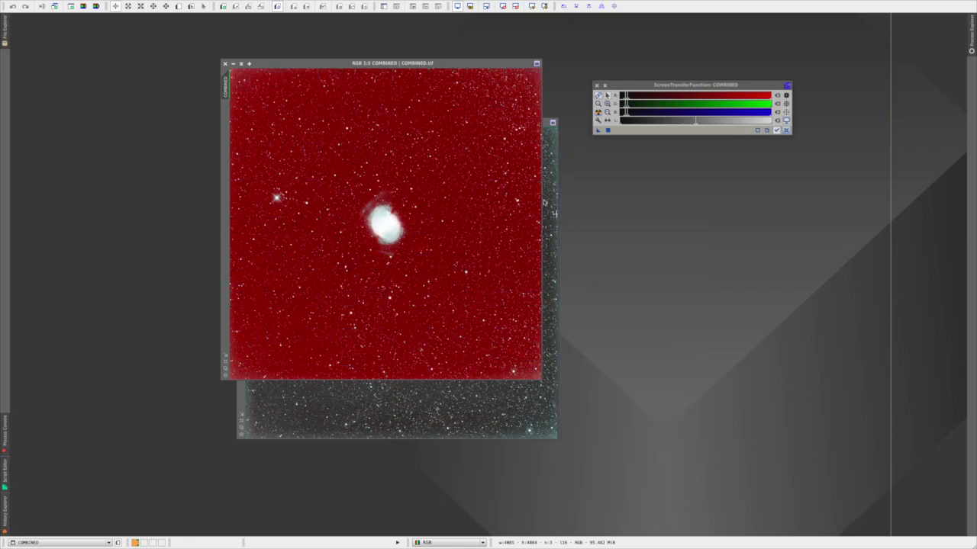
Collapse the COMBINED image window and move it aside, leaving COMBINED_DBE as the working image.
left_click(241, 64)
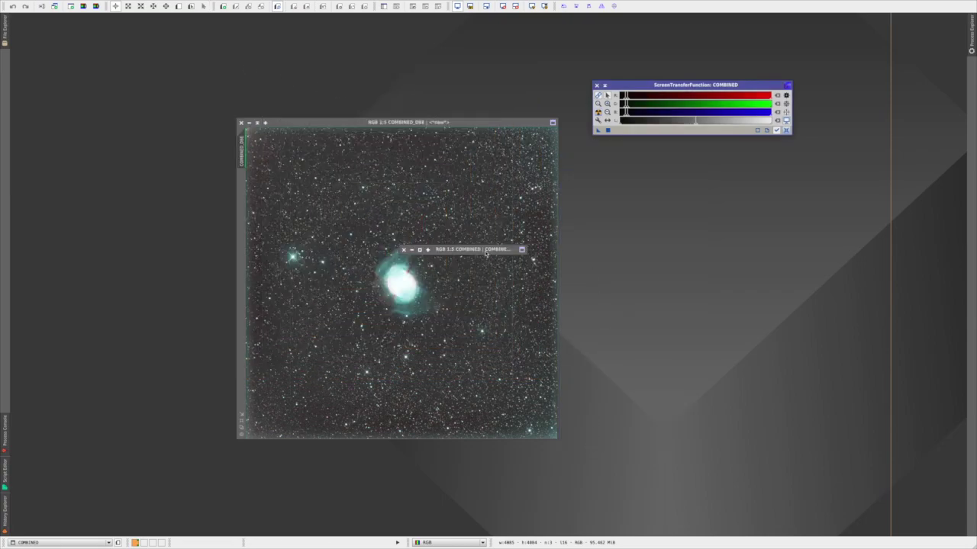
left_click_drag(485, 250, 805, 242)
left_click(503, 122)
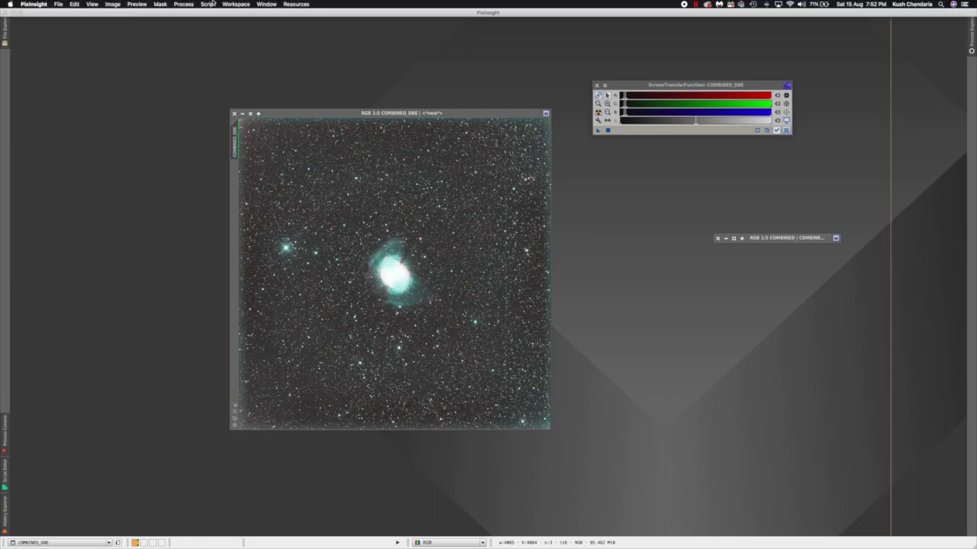
Crop the uneven borders off COMBINED_DBE with DynamicCrop, keeping a centred area of about 3640 × 3625 pixels, and check the result.
left_click(184, 3)
mouse_move(196, 13)
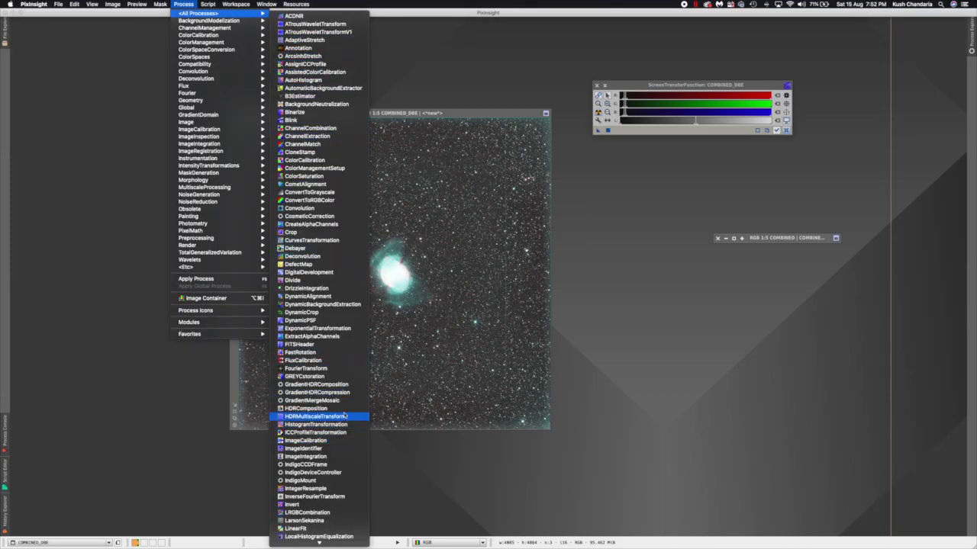
left_click(321, 312)
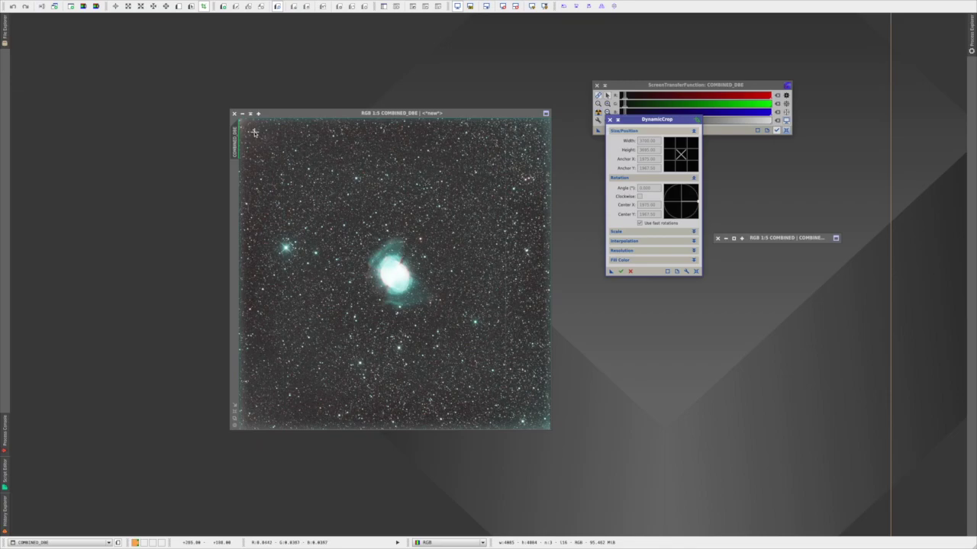
mouse_move(253, 132)
left_mouse_down()
mouse_move(325, 207)
mouse_move(439, 288)
mouse_move(491, 372)
mouse_move(535, 416)
mouse_move(532, 409)
left_mouse_up()
left_click_drag(394, 260, 398, 265)
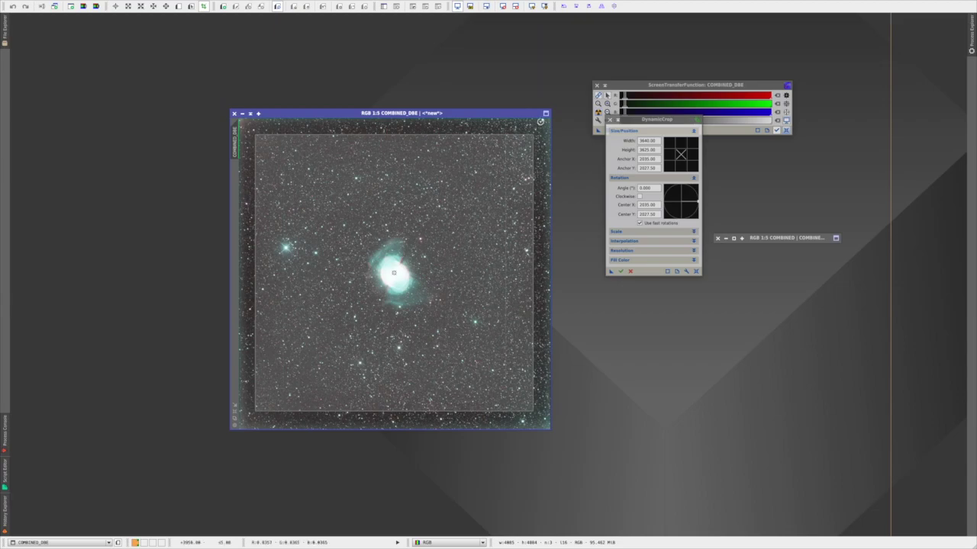
left_click(620, 272)
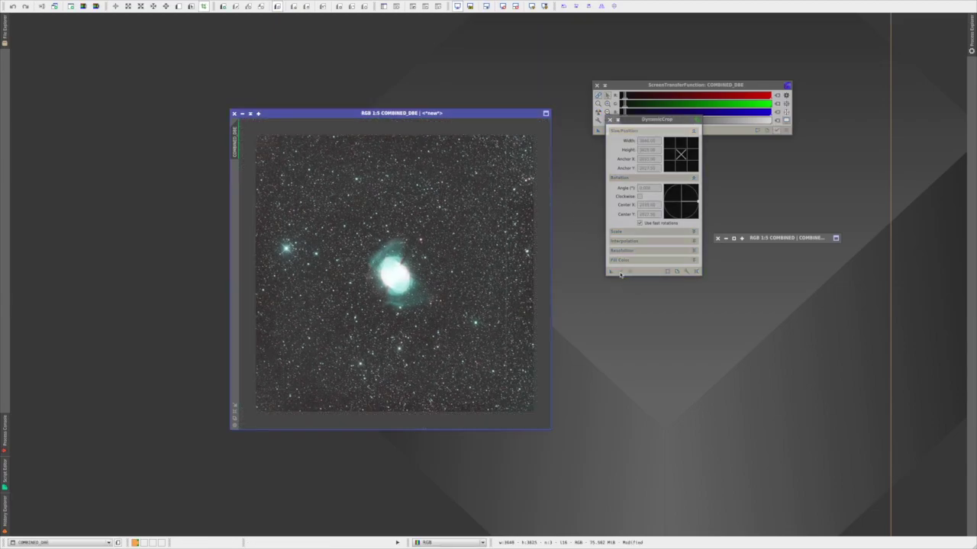
scroll(477, 223, "up", 1)
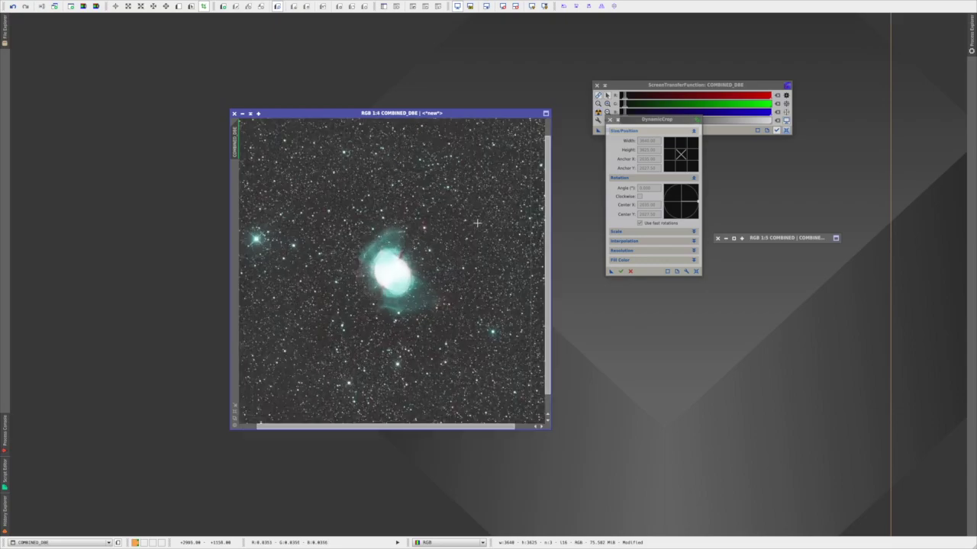
scroll(477, 222, "down", 1)
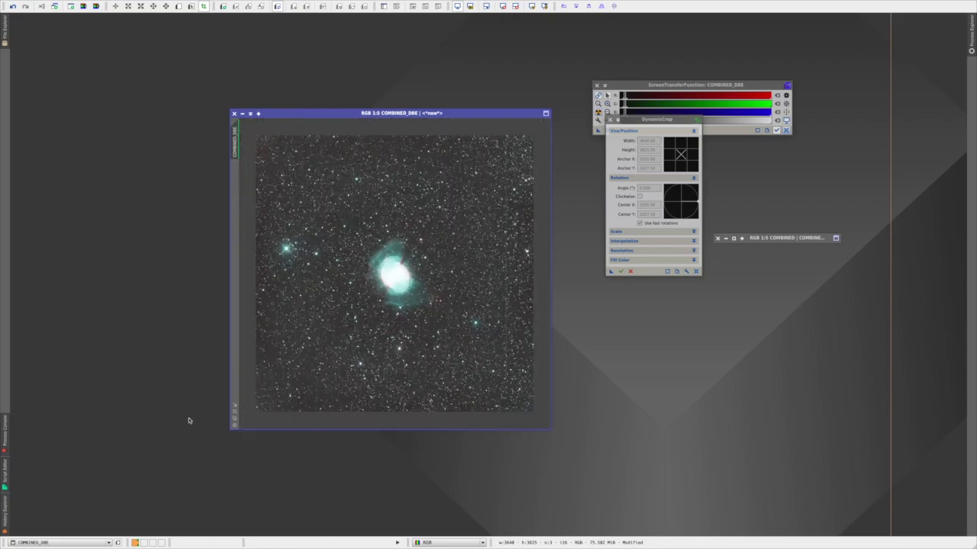
left_click(234, 417)
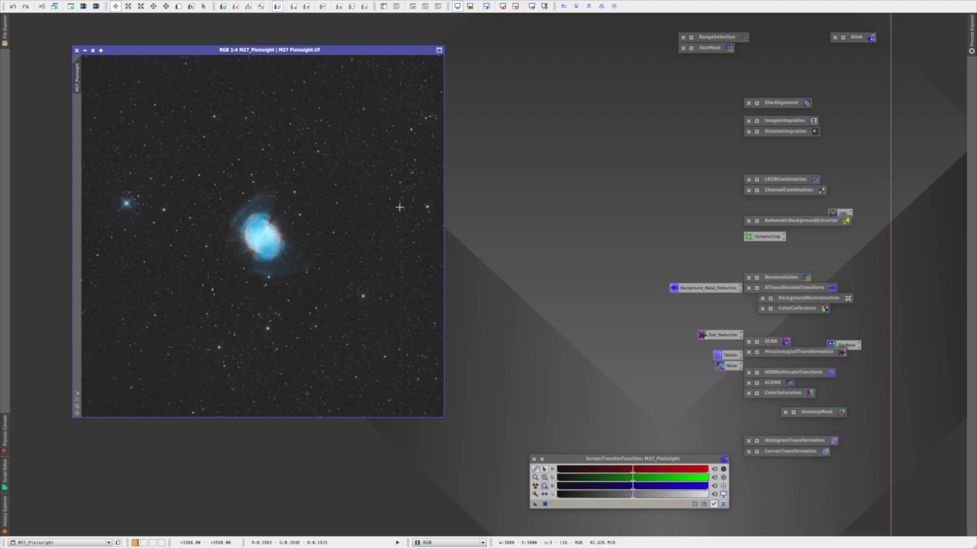
Examine the nebula's core detail and colours up close in the M27_PixInsight image.
scroll(271, 229, "up", 4)
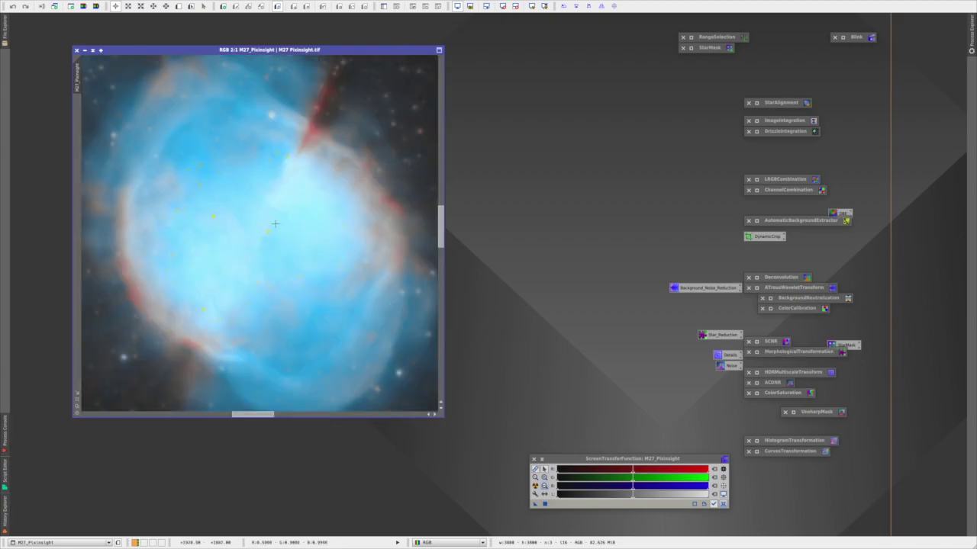
scroll(275, 223, "down", 4)
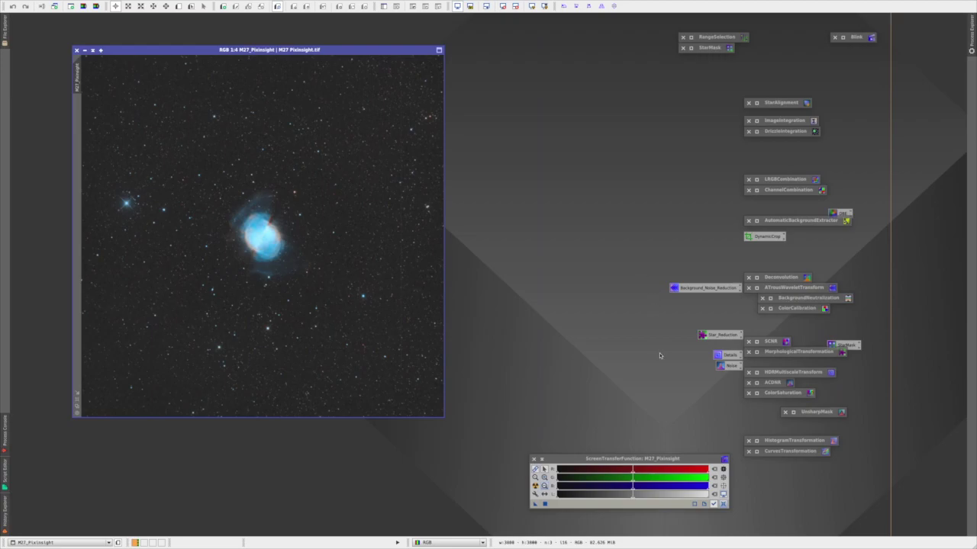